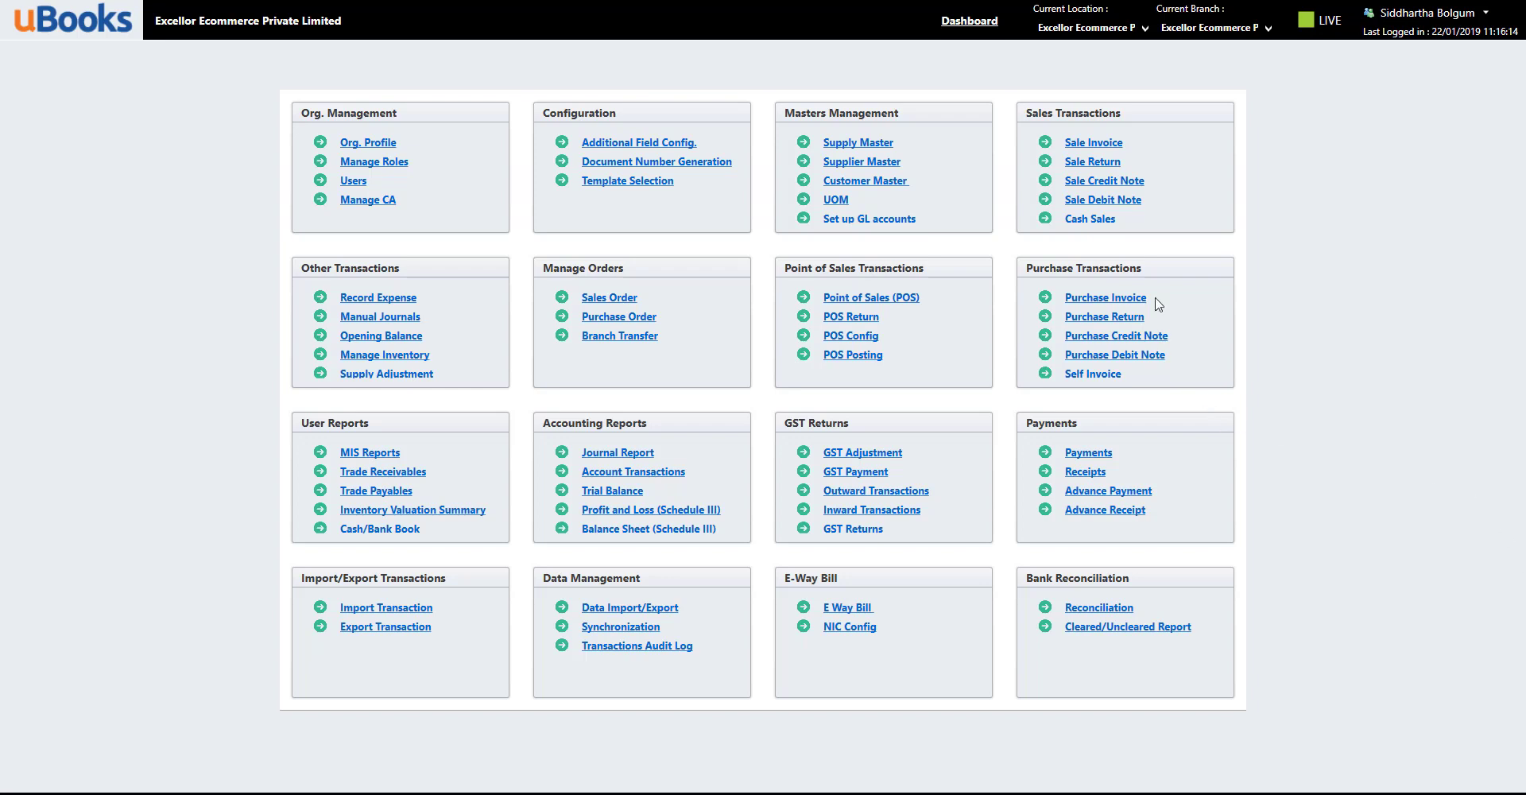
Open the cash sales list from the sales transactions and start a new sale
click(1082, 223)
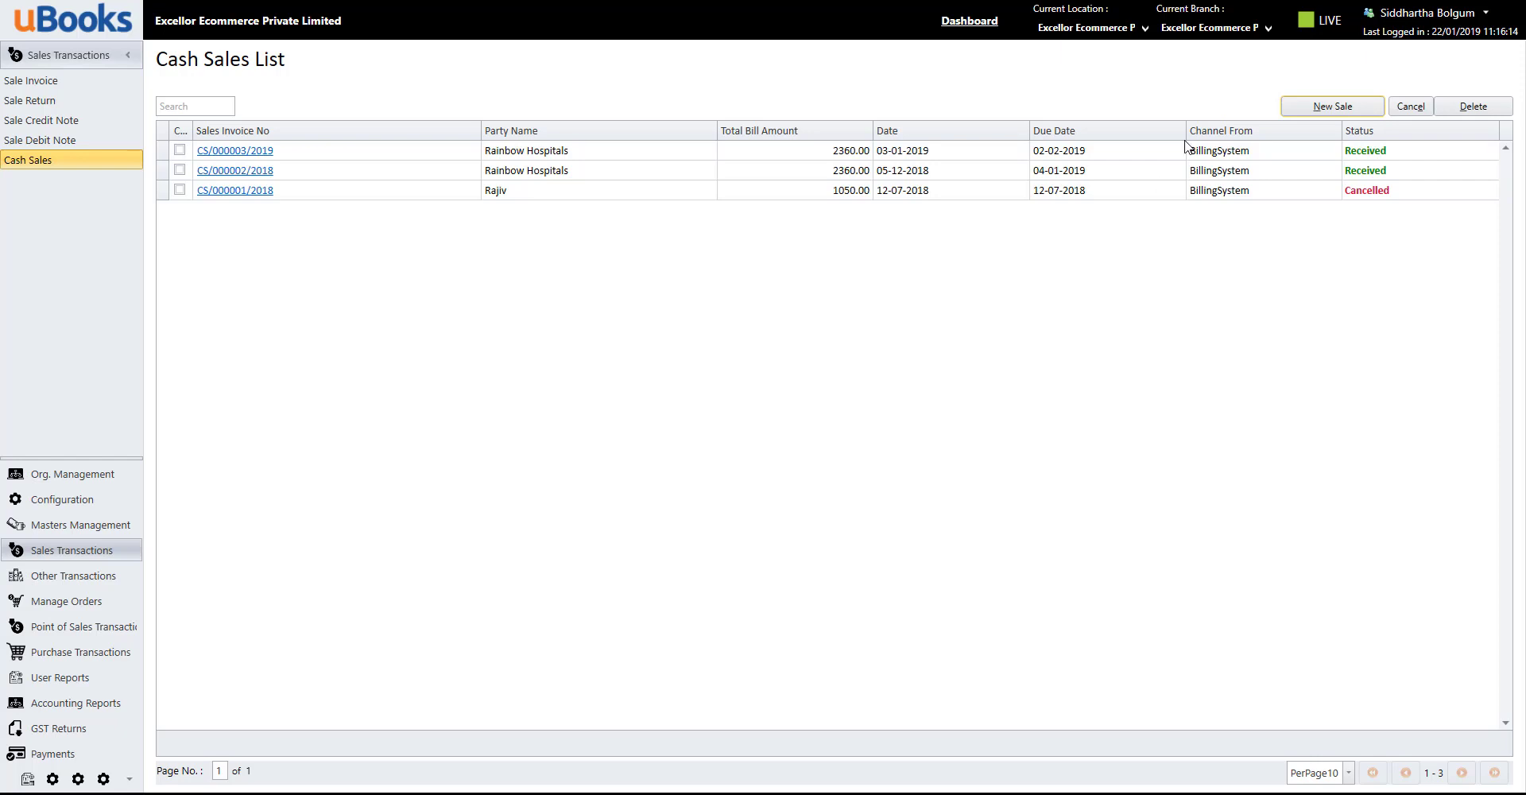
click(1304, 104)
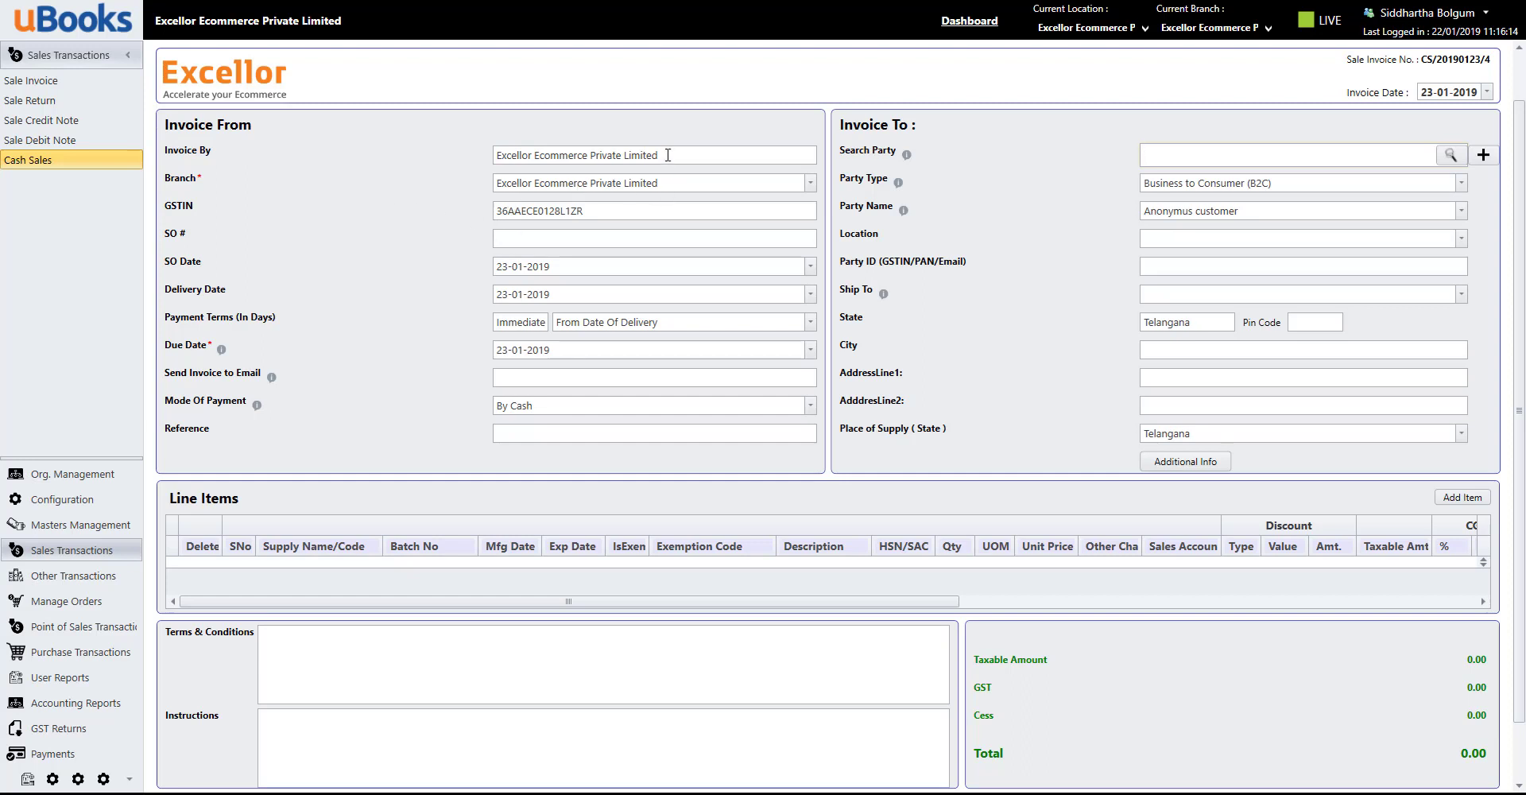
Examine the Invoice From fields, including branch, SO details, payment terms, invoice email, payment mode options and reference
click(810, 184)
click(811, 183)
click(505, 234)
double_click(561, 265)
click(812, 322)
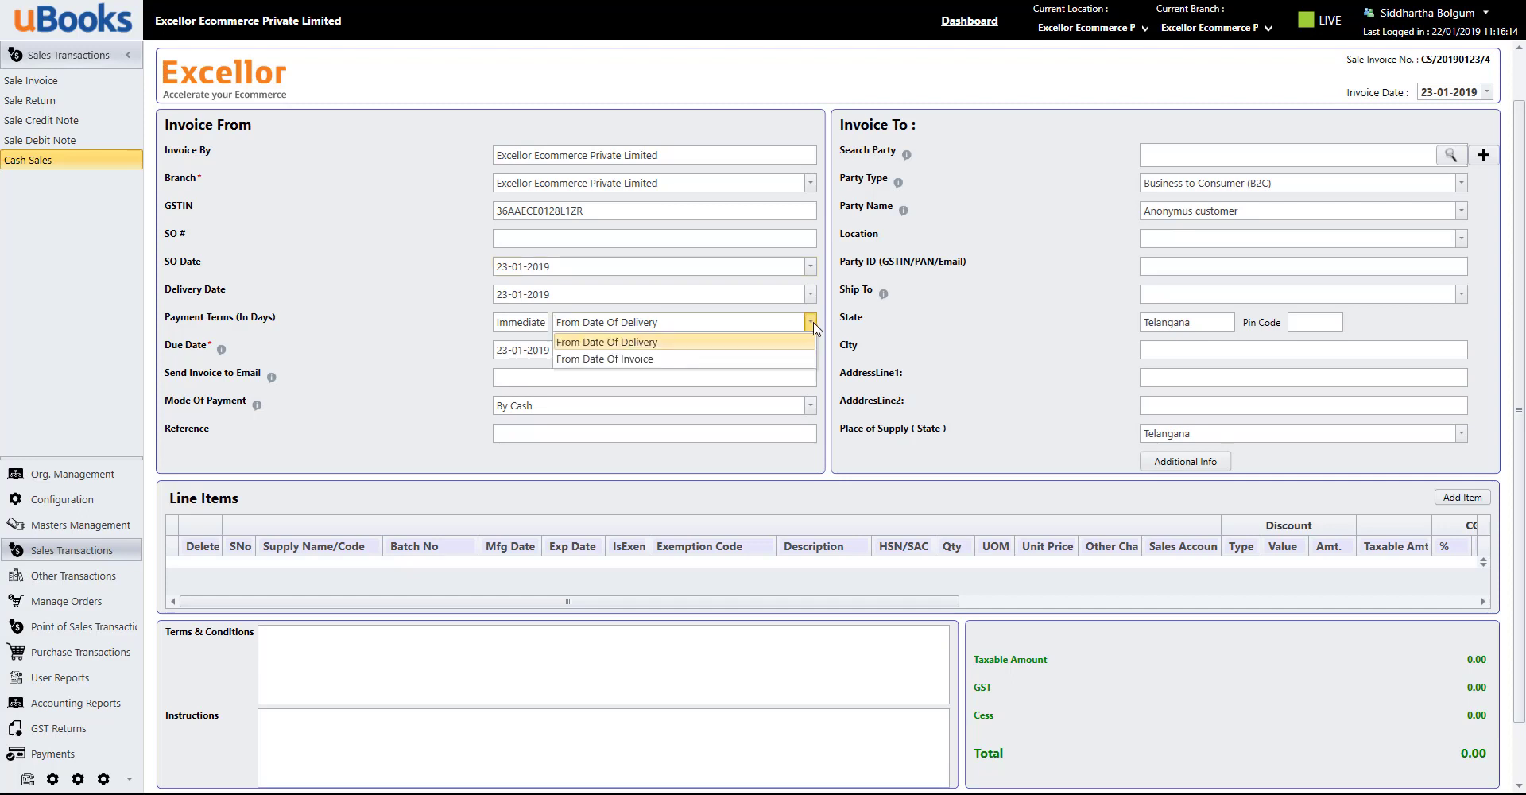
click(811, 323)
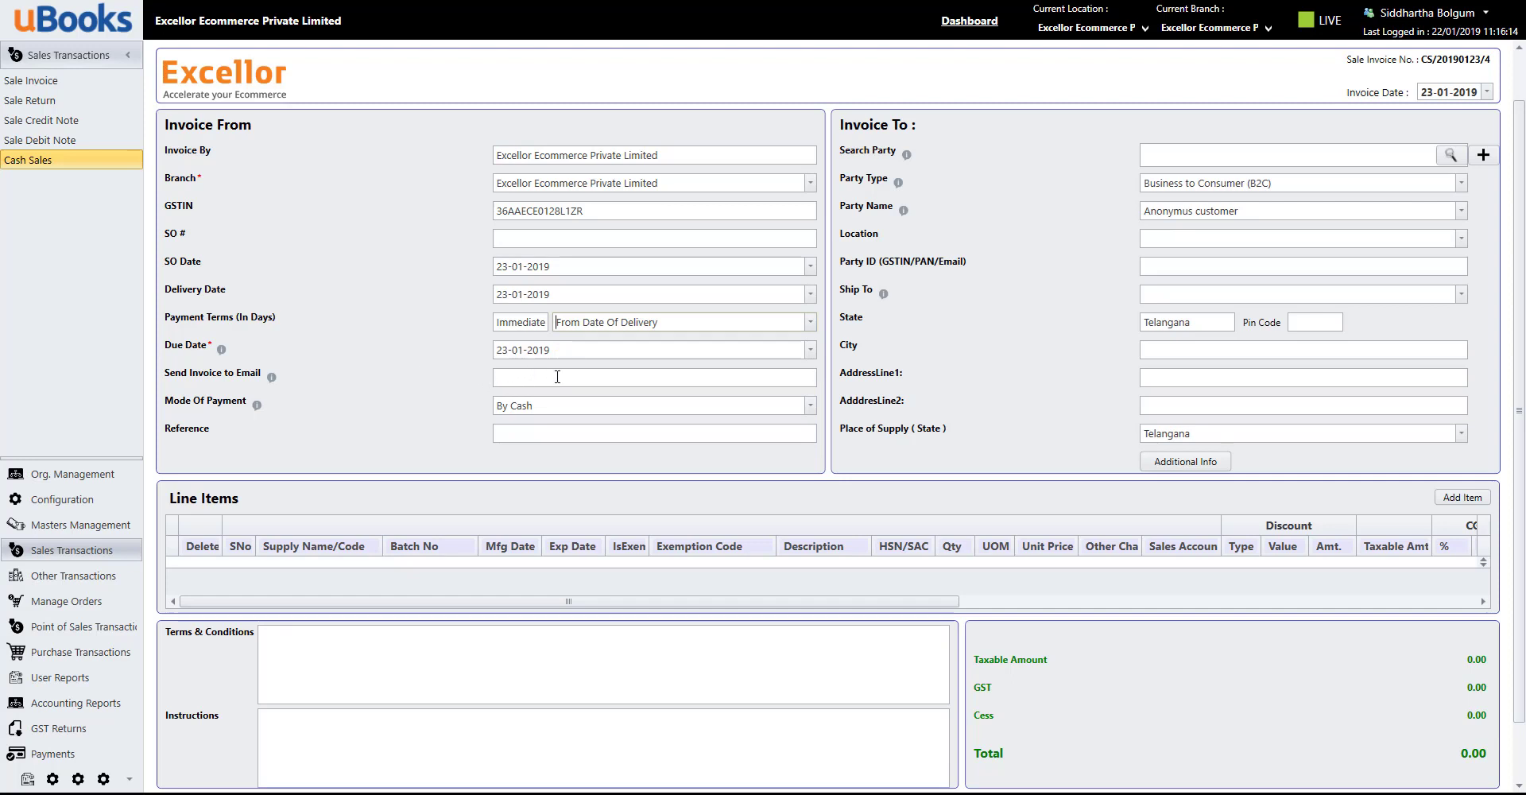
click(596, 378)
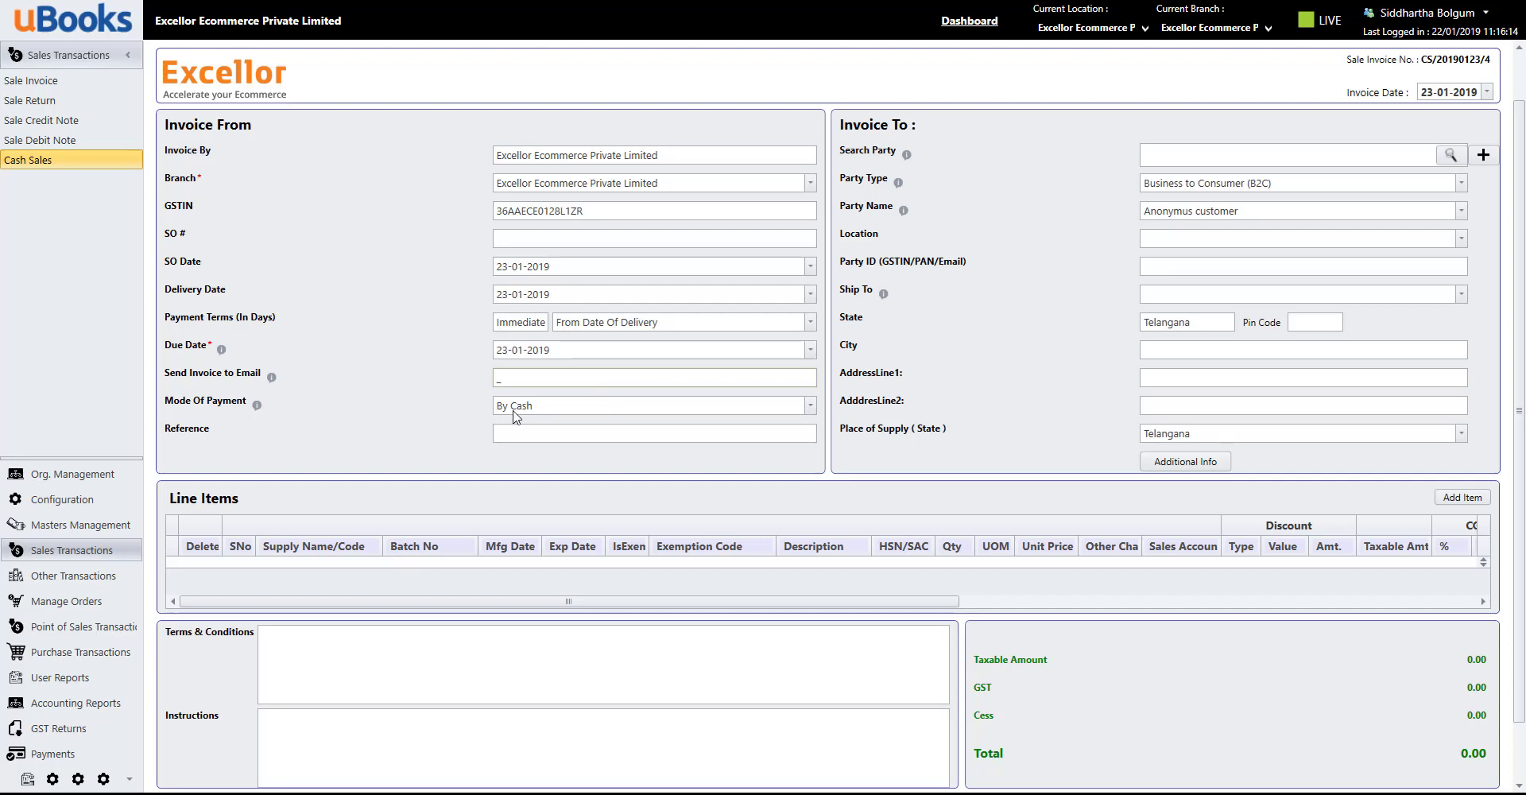
click(811, 406)
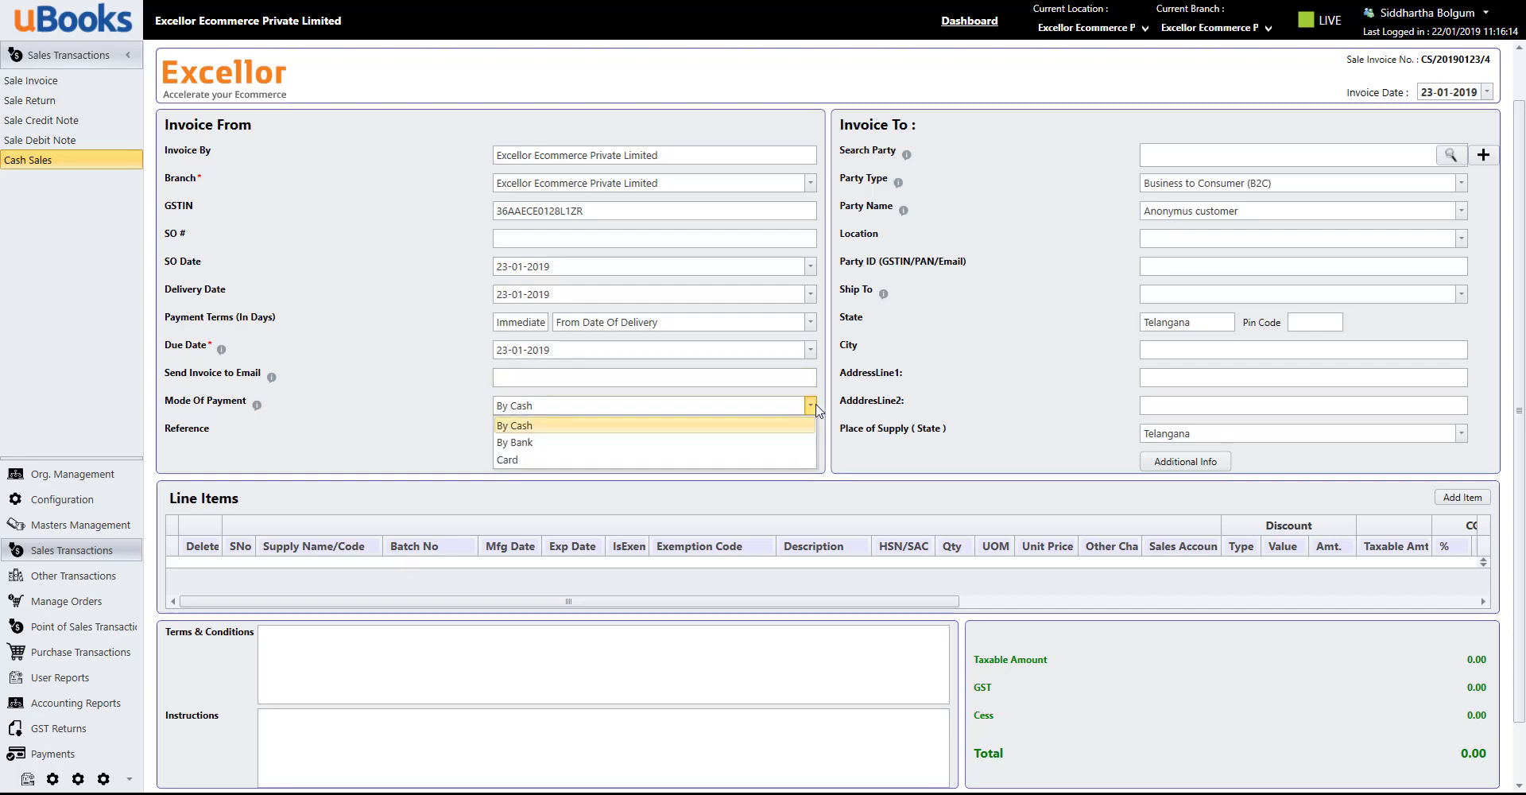
click(816, 407)
click(812, 407)
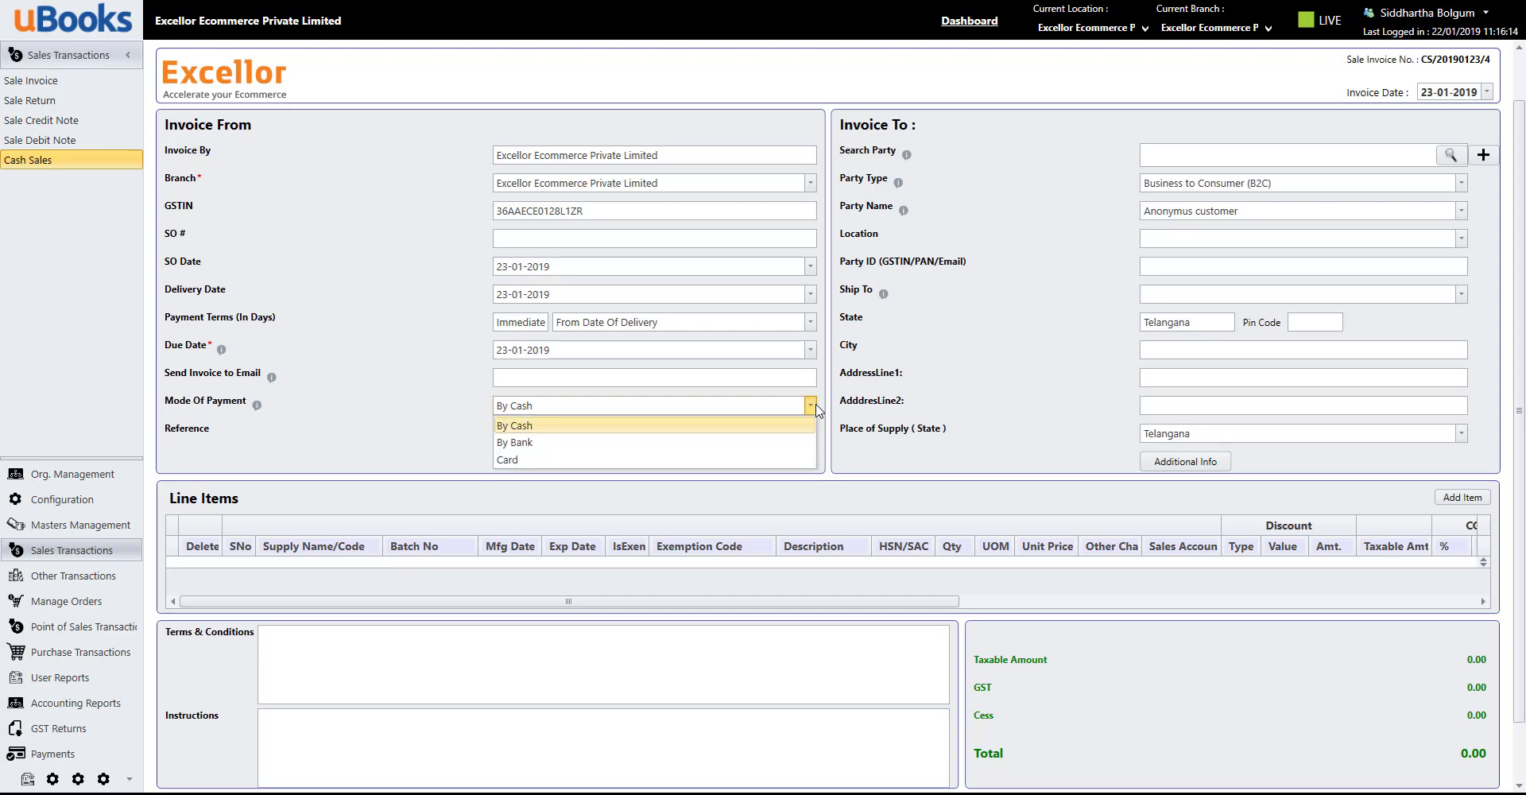
click(816, 407)
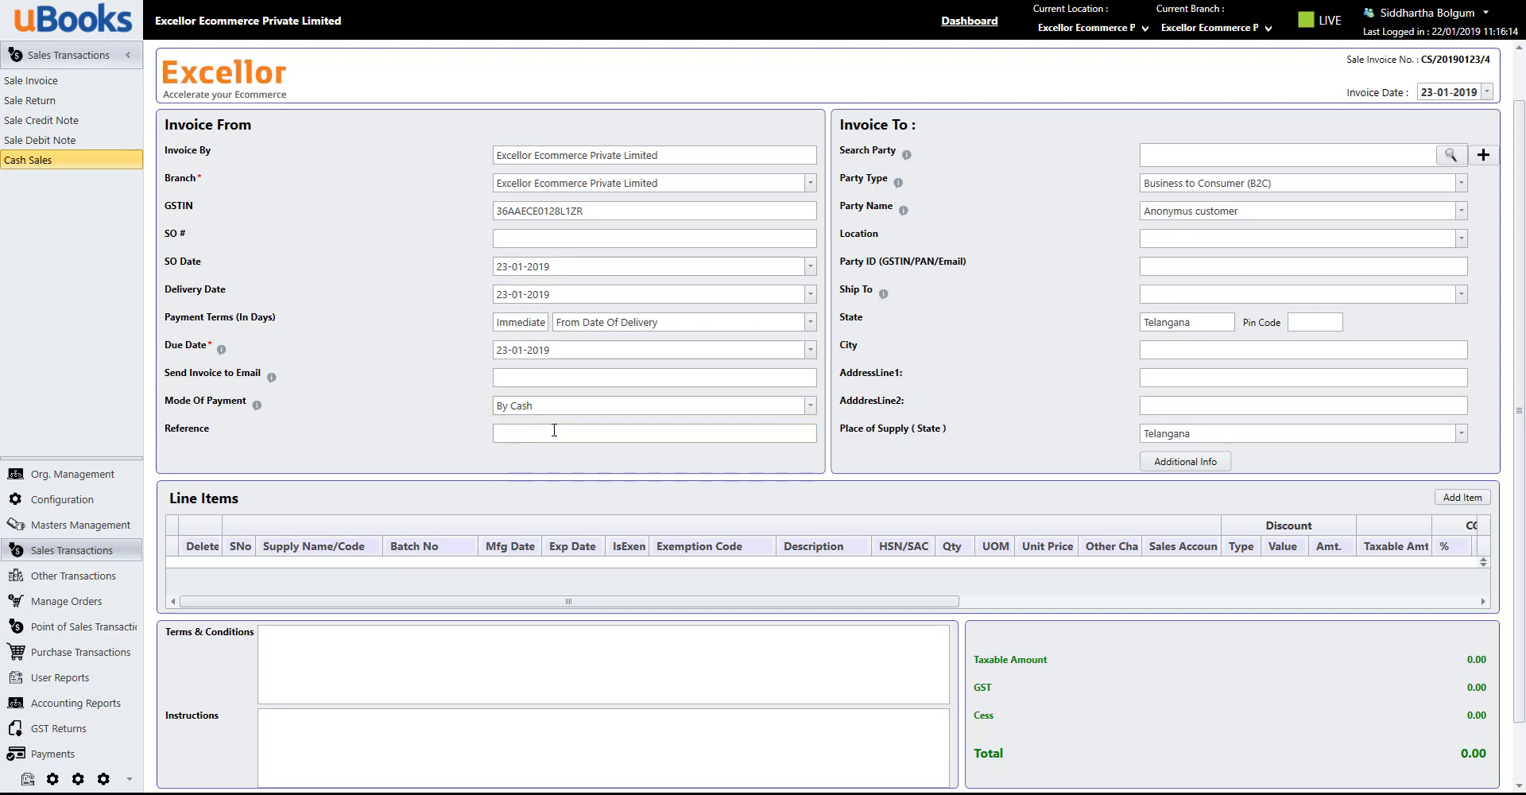
click(517, 436)
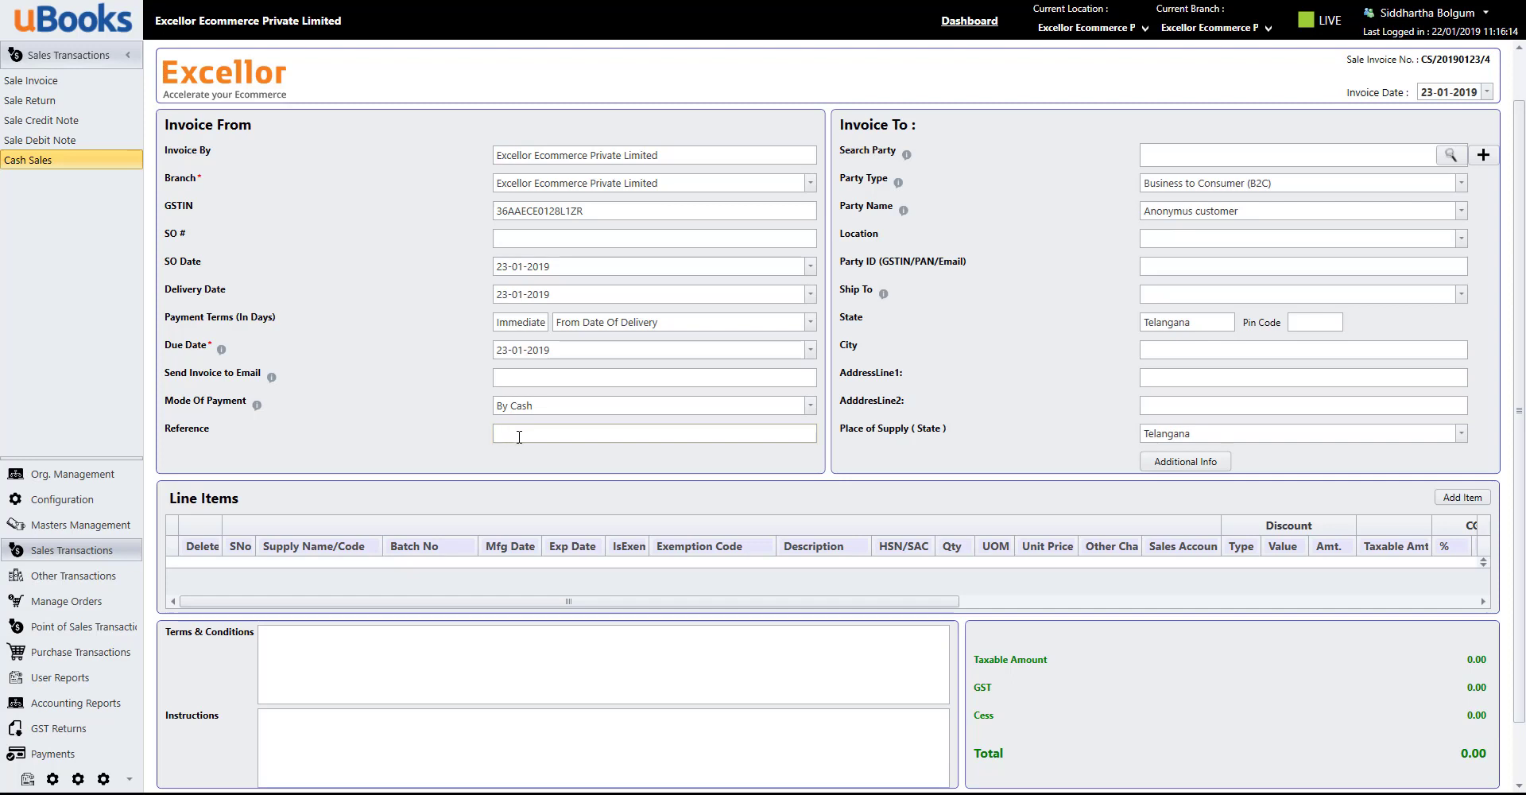
Search the invoice party with "rain", then select Rainbow Hotels as the party name and 101 as the ship-to location
click(1215, 157)
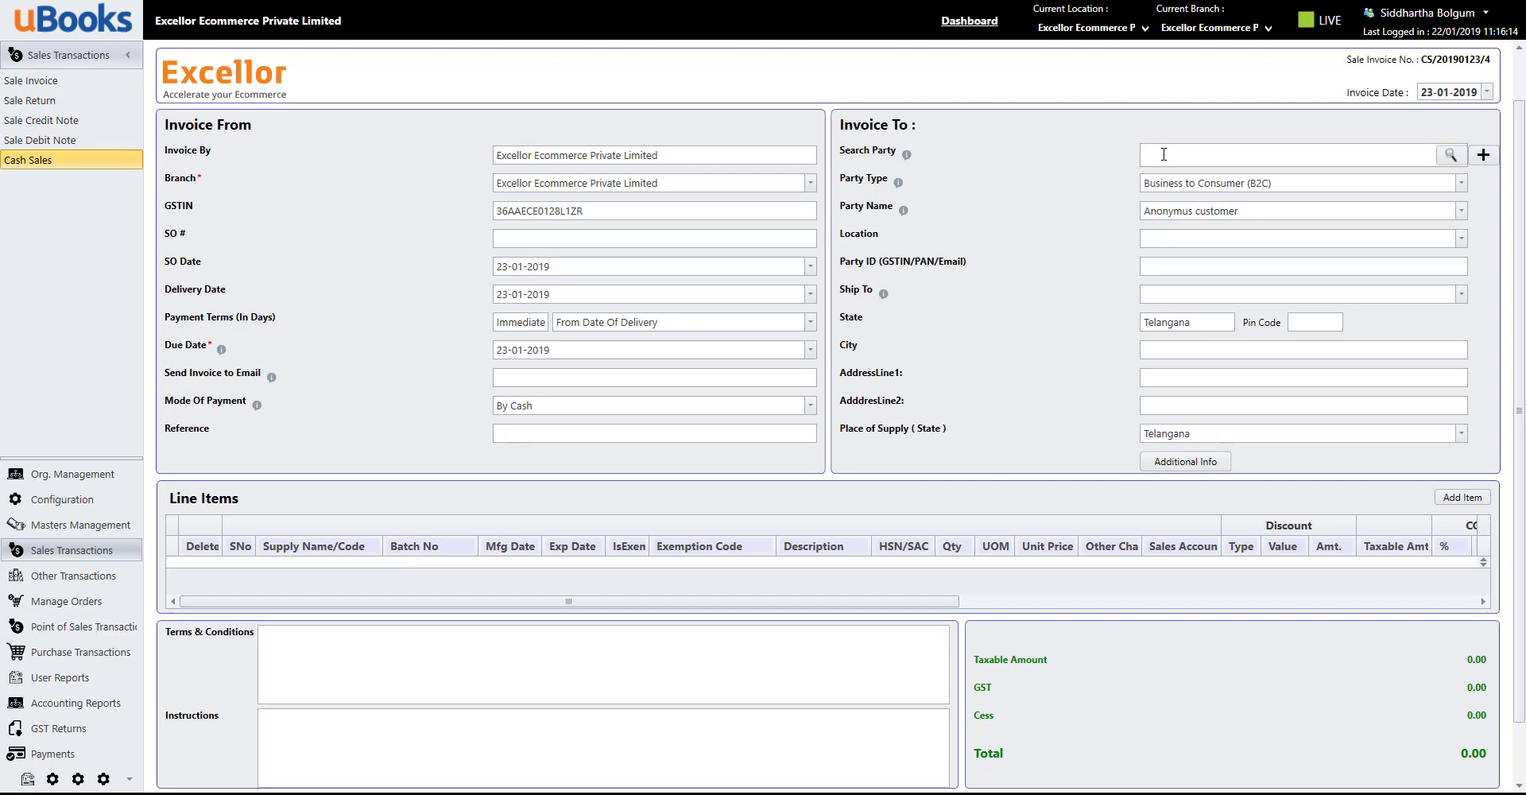
text(rain)
click(1451, 155)
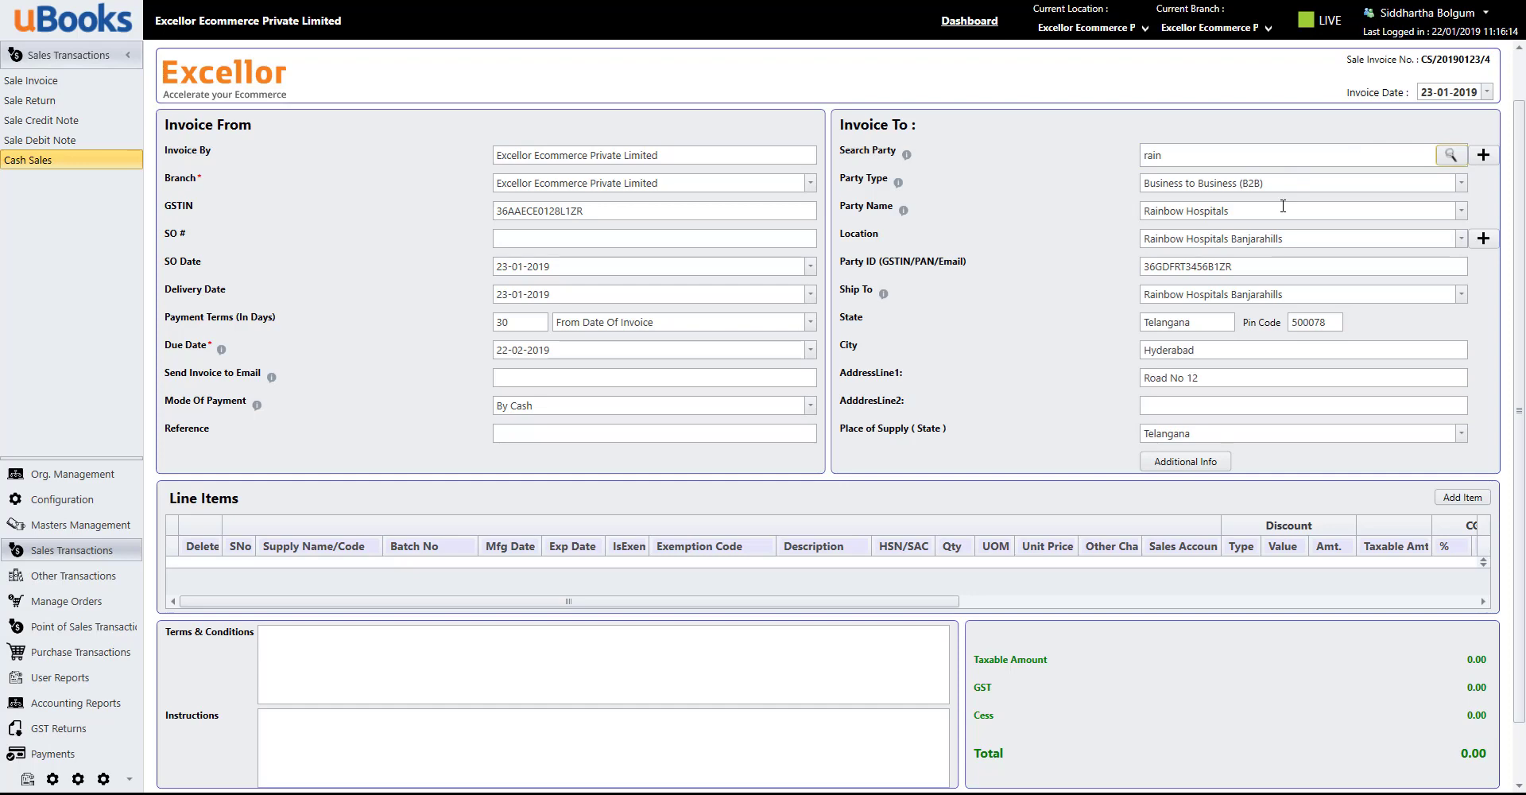
click(1460, 210)
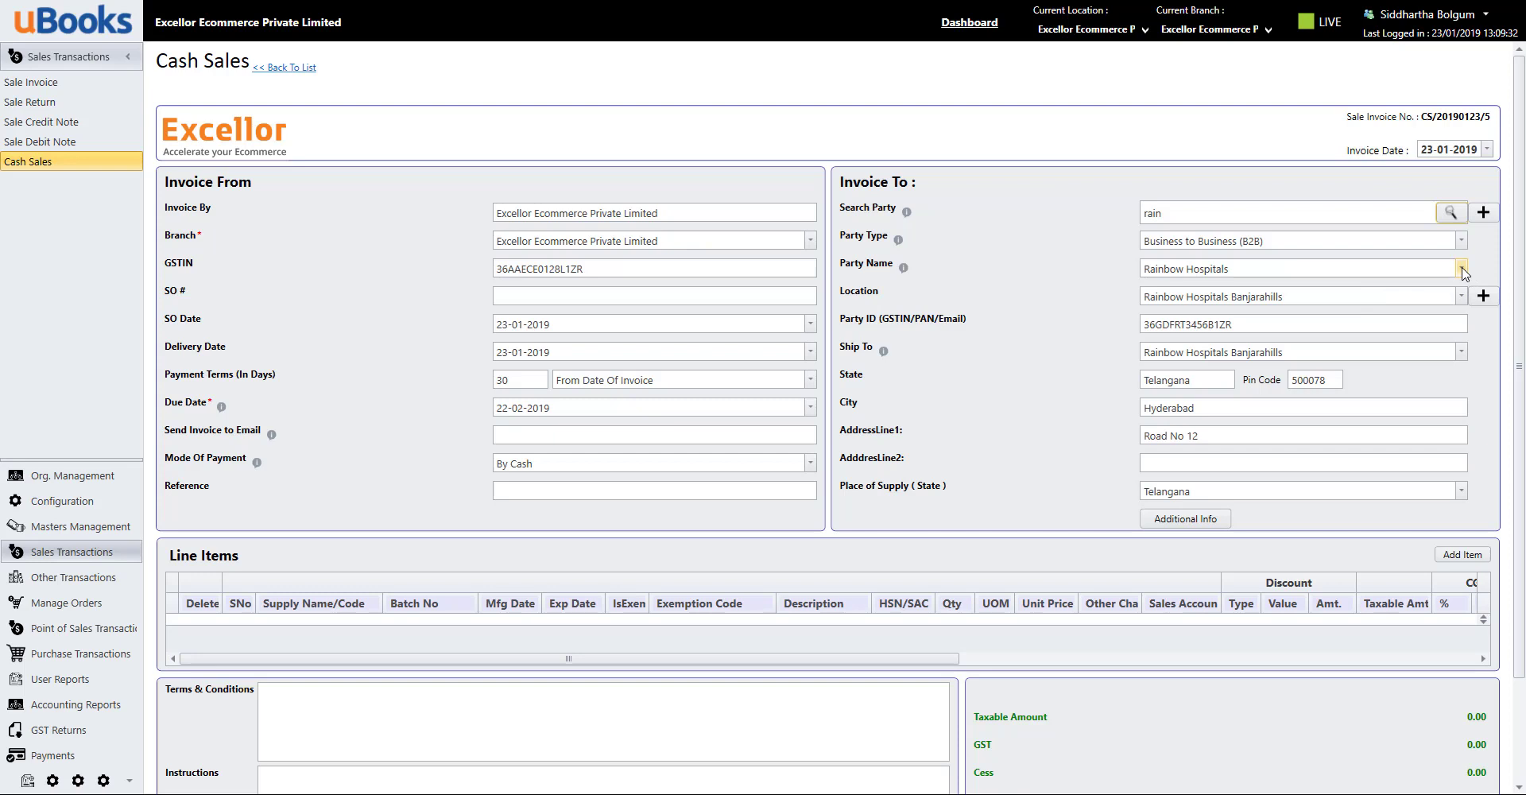
click(1462, 270)
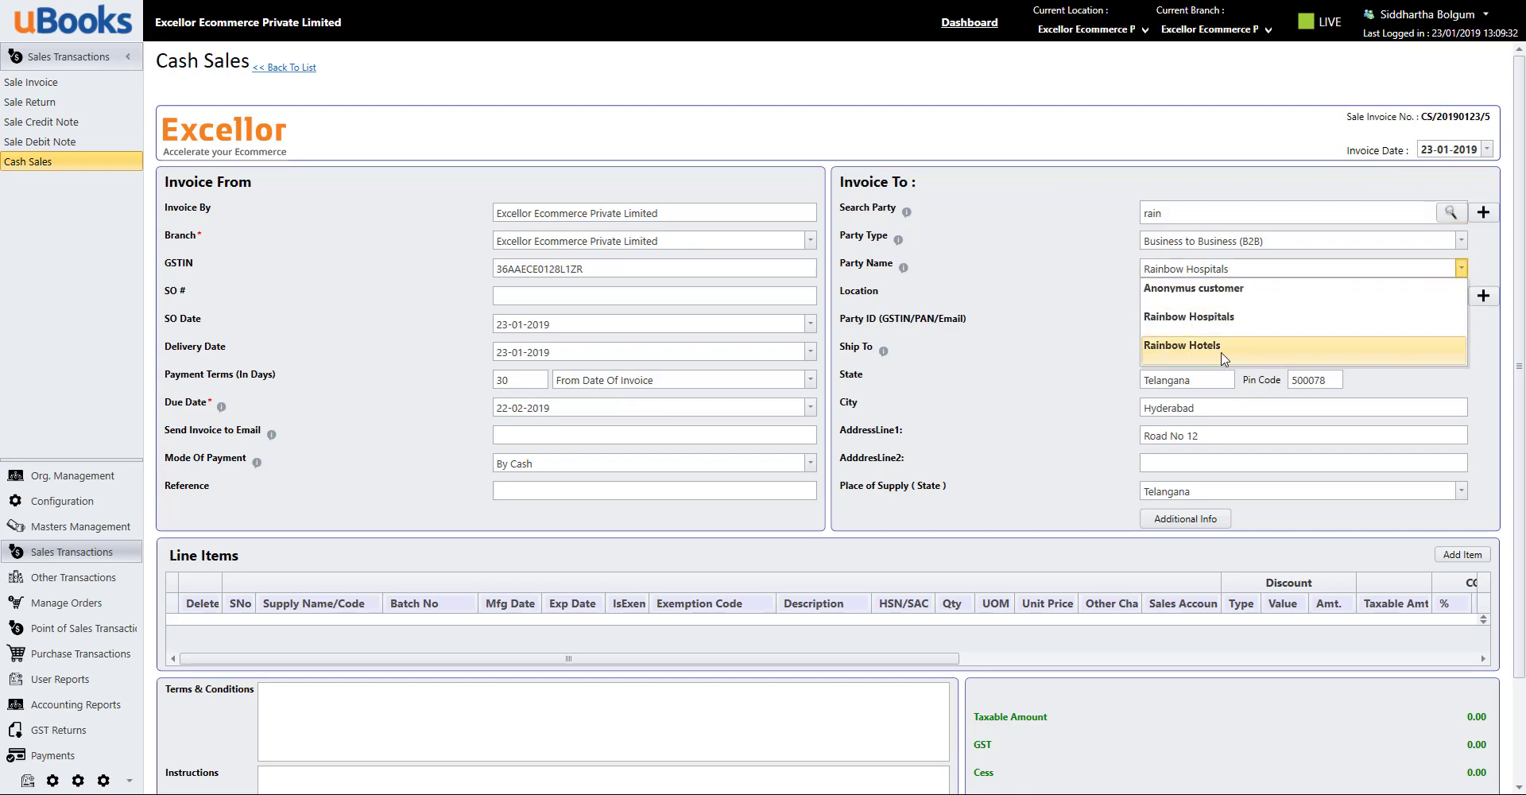
click(1196, 316)
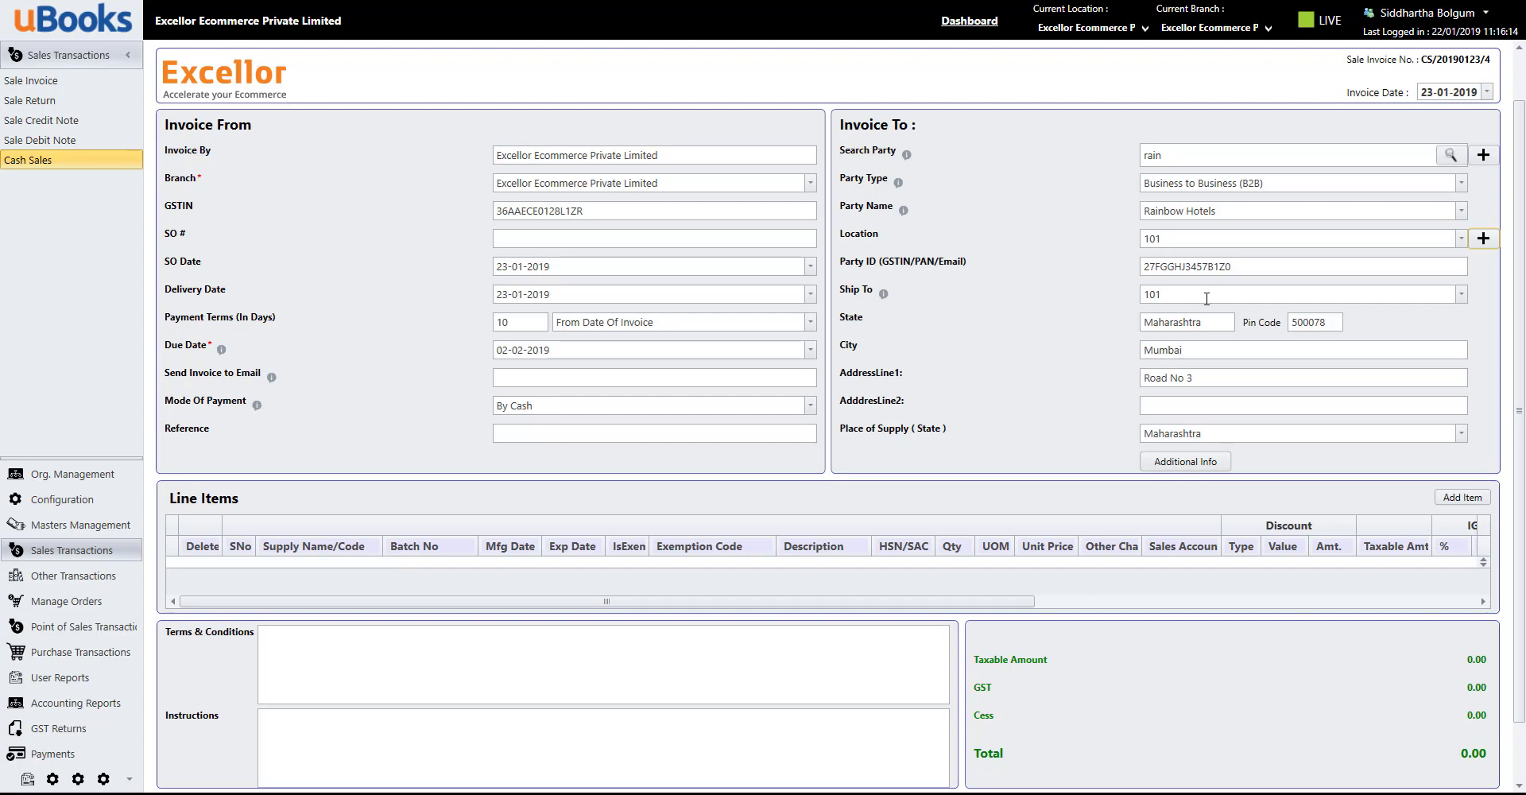
click(1461, 296)
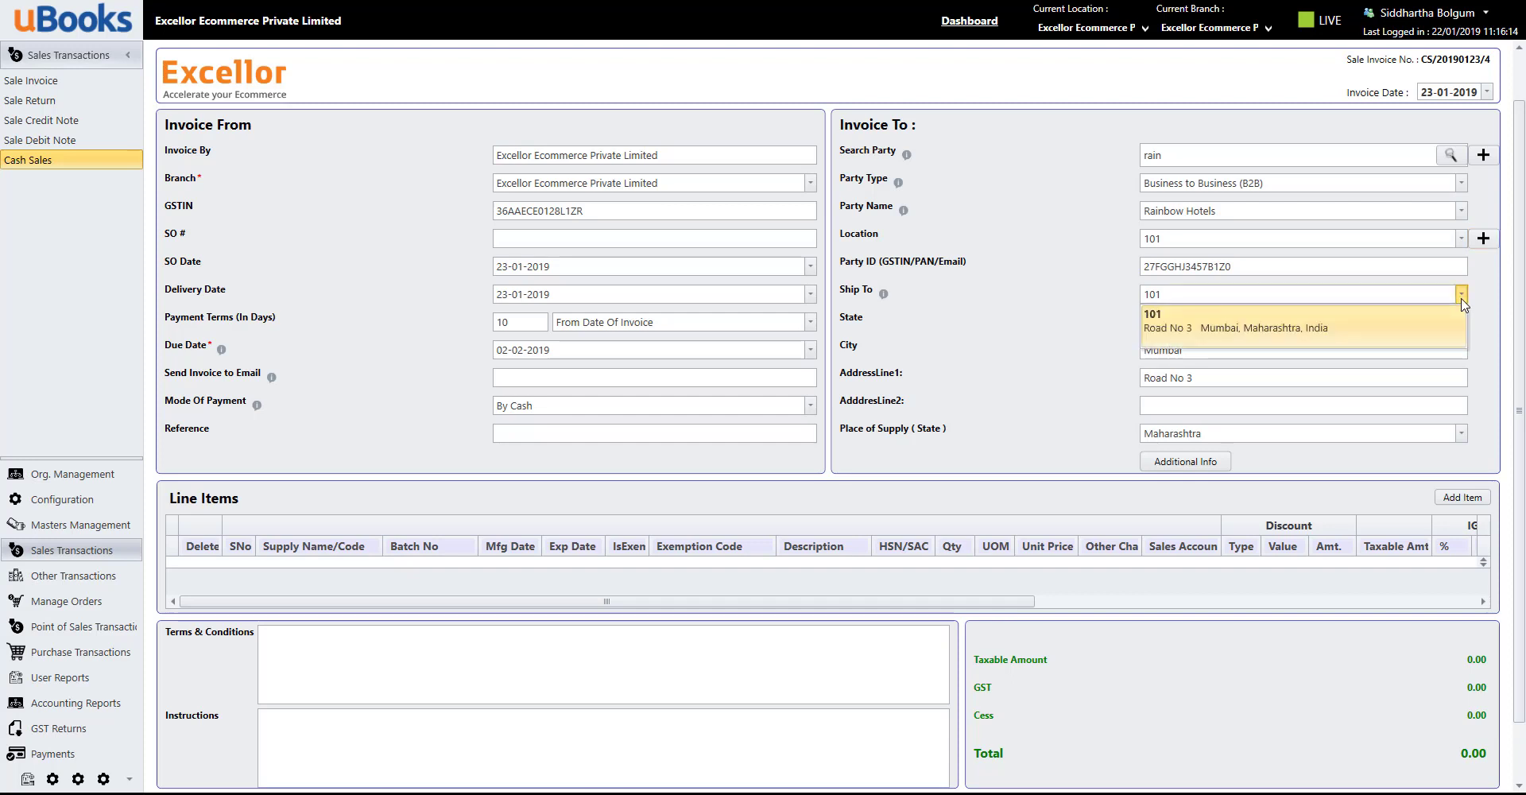
click(1240, 326)
Examine the discount and tax columns of the line items and the additional fields of the invoice
scroll(1203, 397, down, 1)
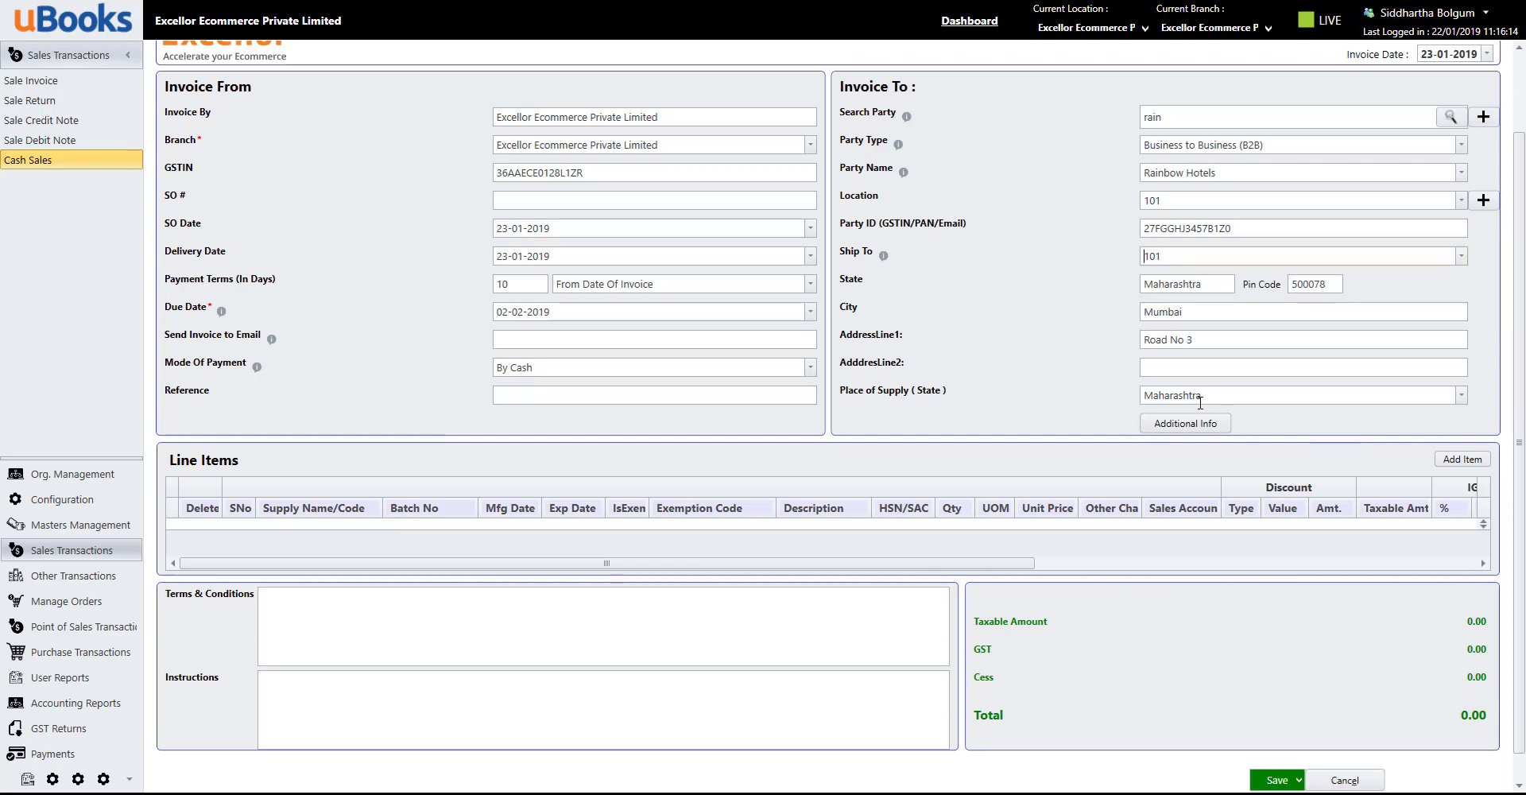
scroll(1005, 524, right, 3)
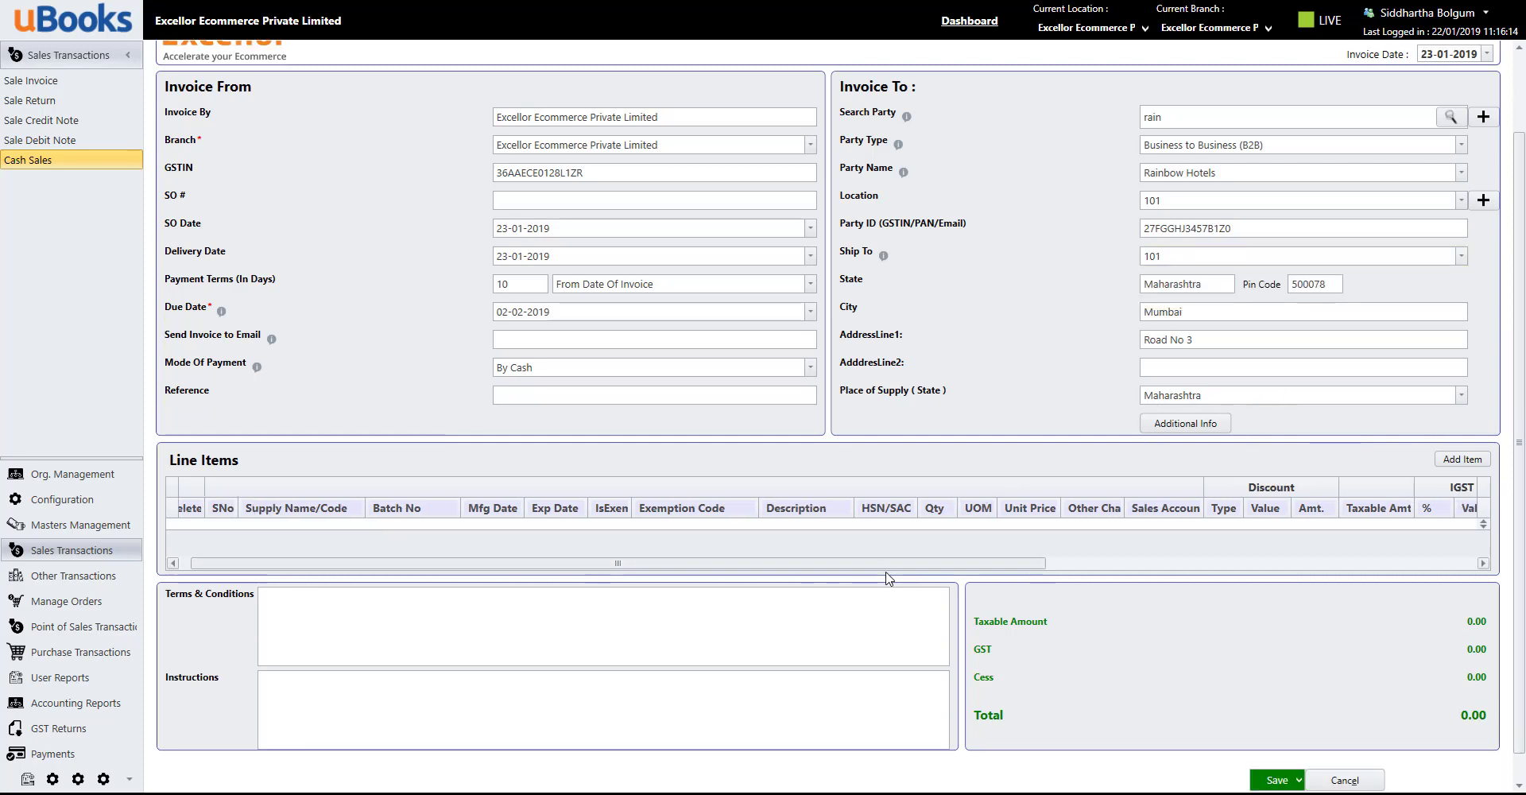
drag(972, 586, 1086, 597)
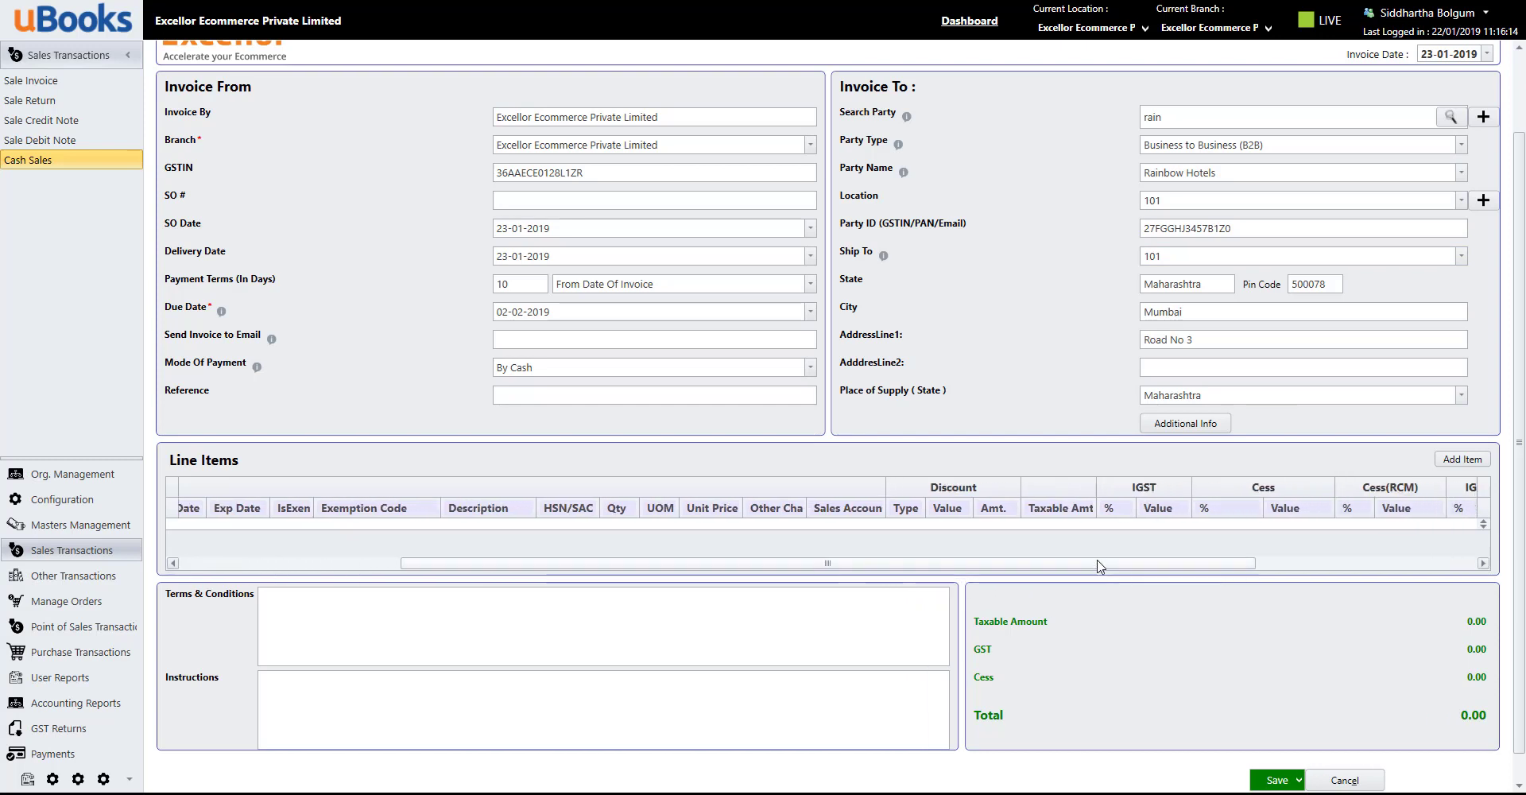
scroll(1140, 561, left, 3)
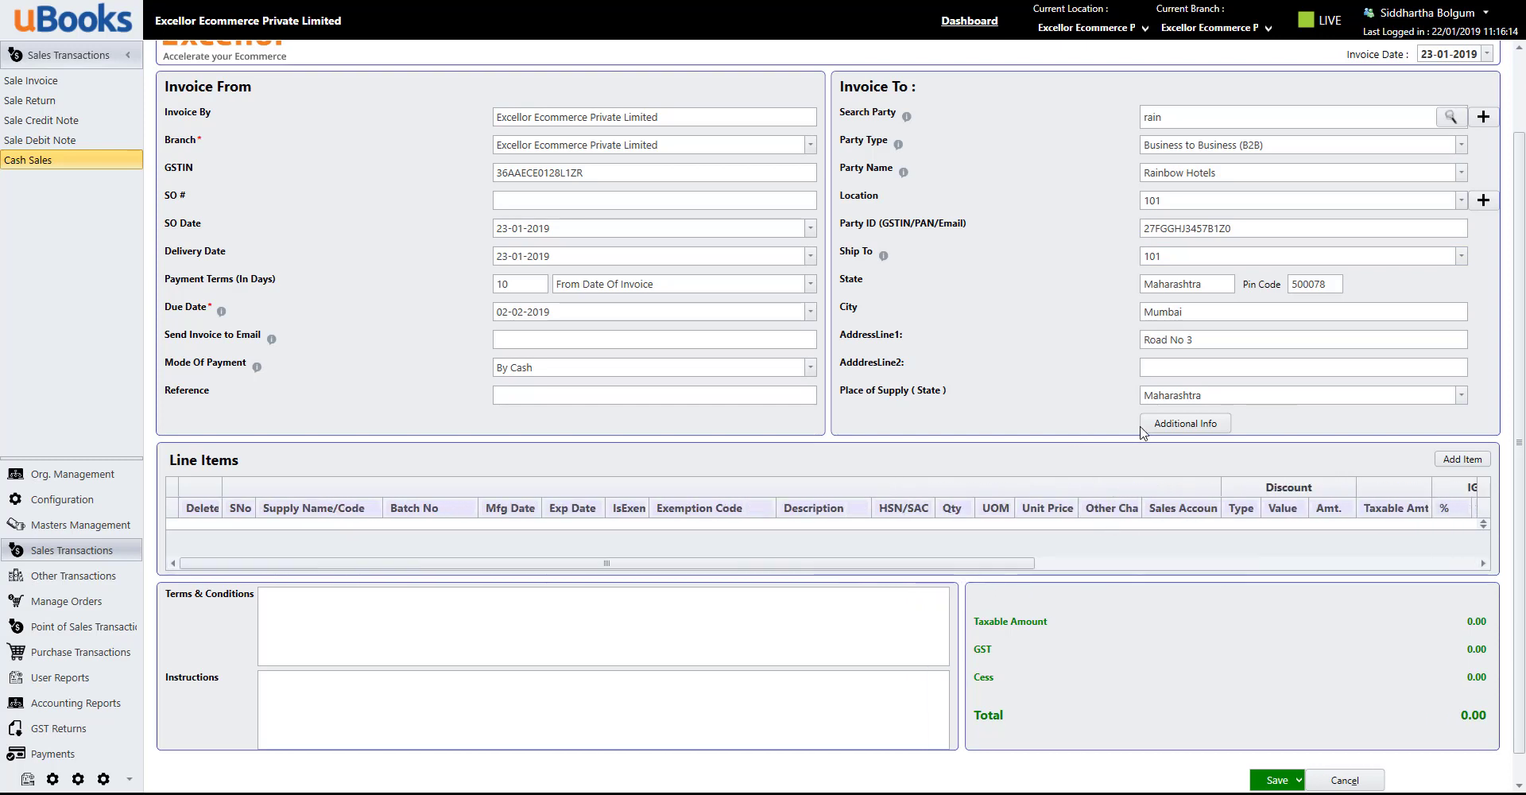
click(1181, 429)
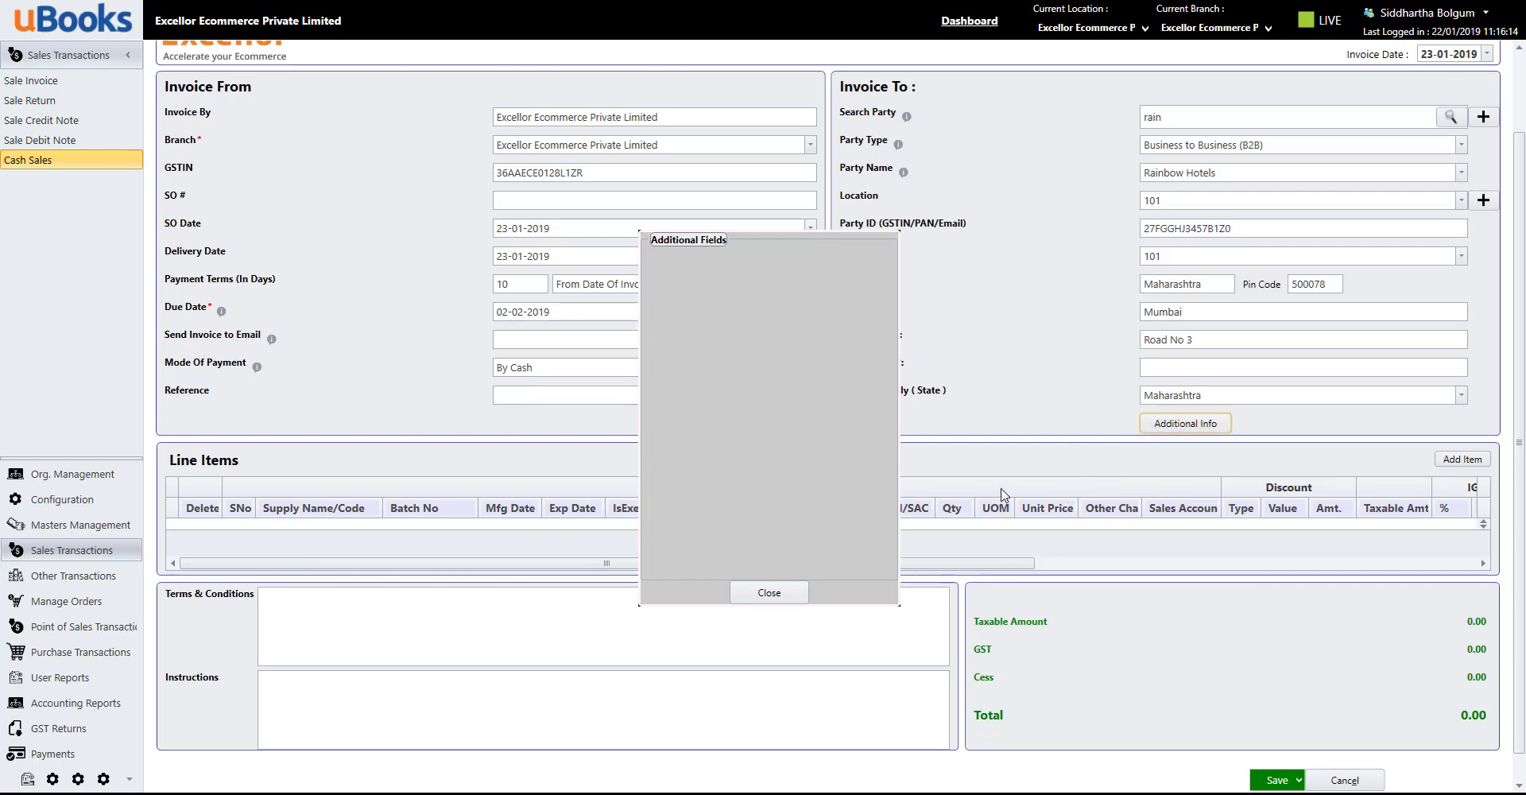
click(792, 600)
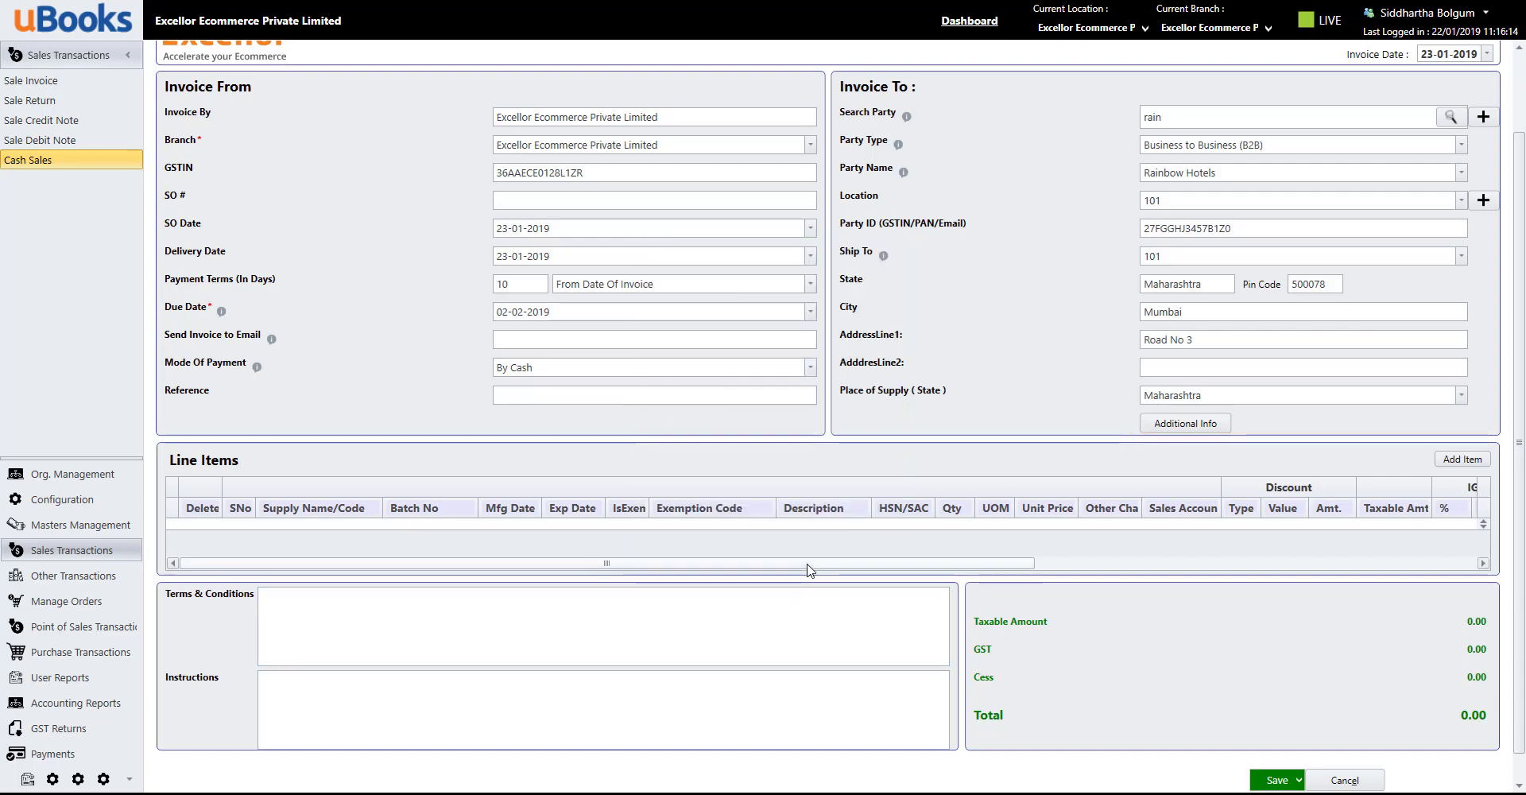
Add a line item for Anti pollution mask with quantity 10 and unit price 100
click(1462, 460)
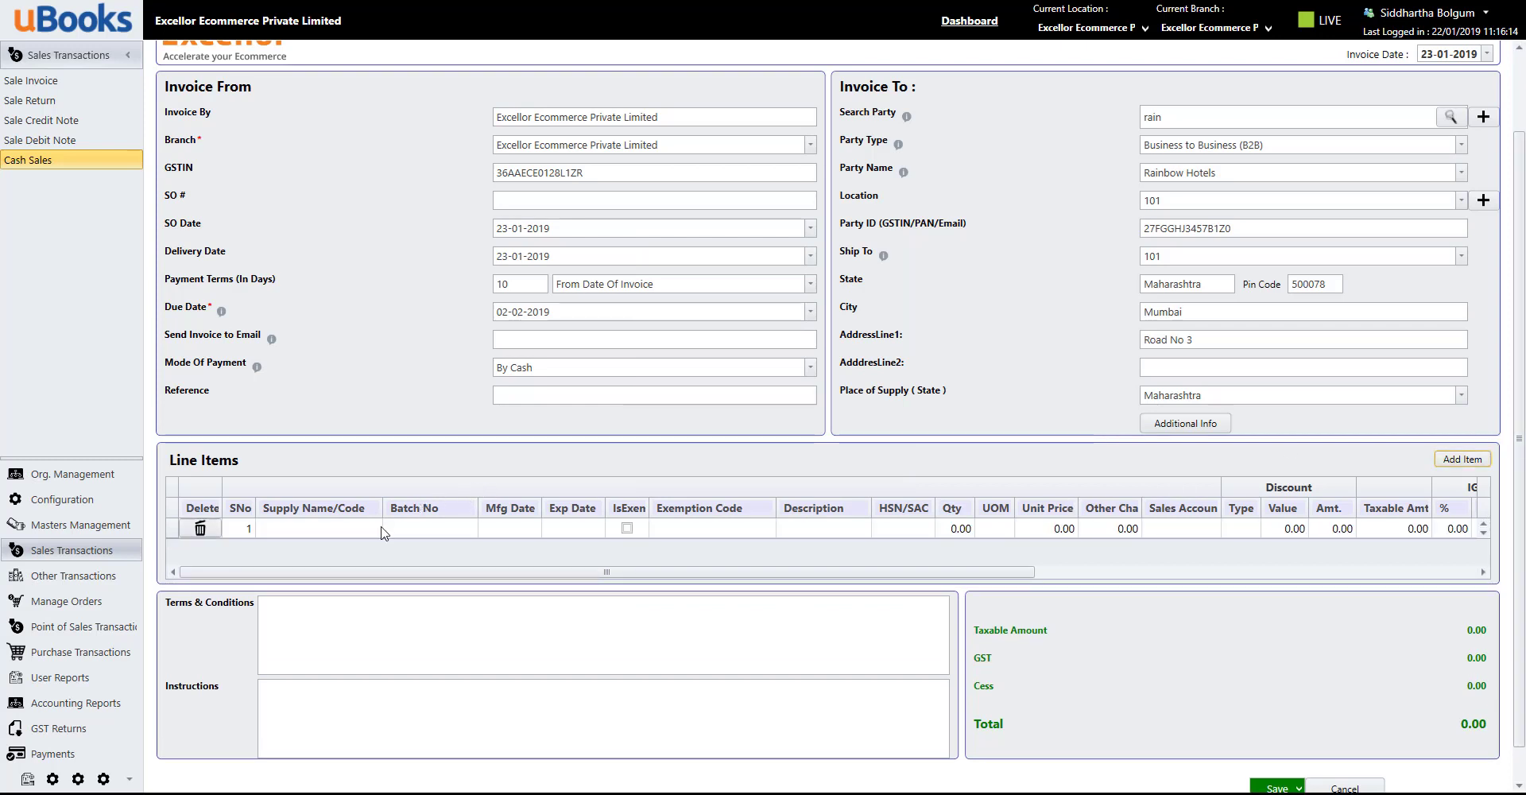
click(379, 531)
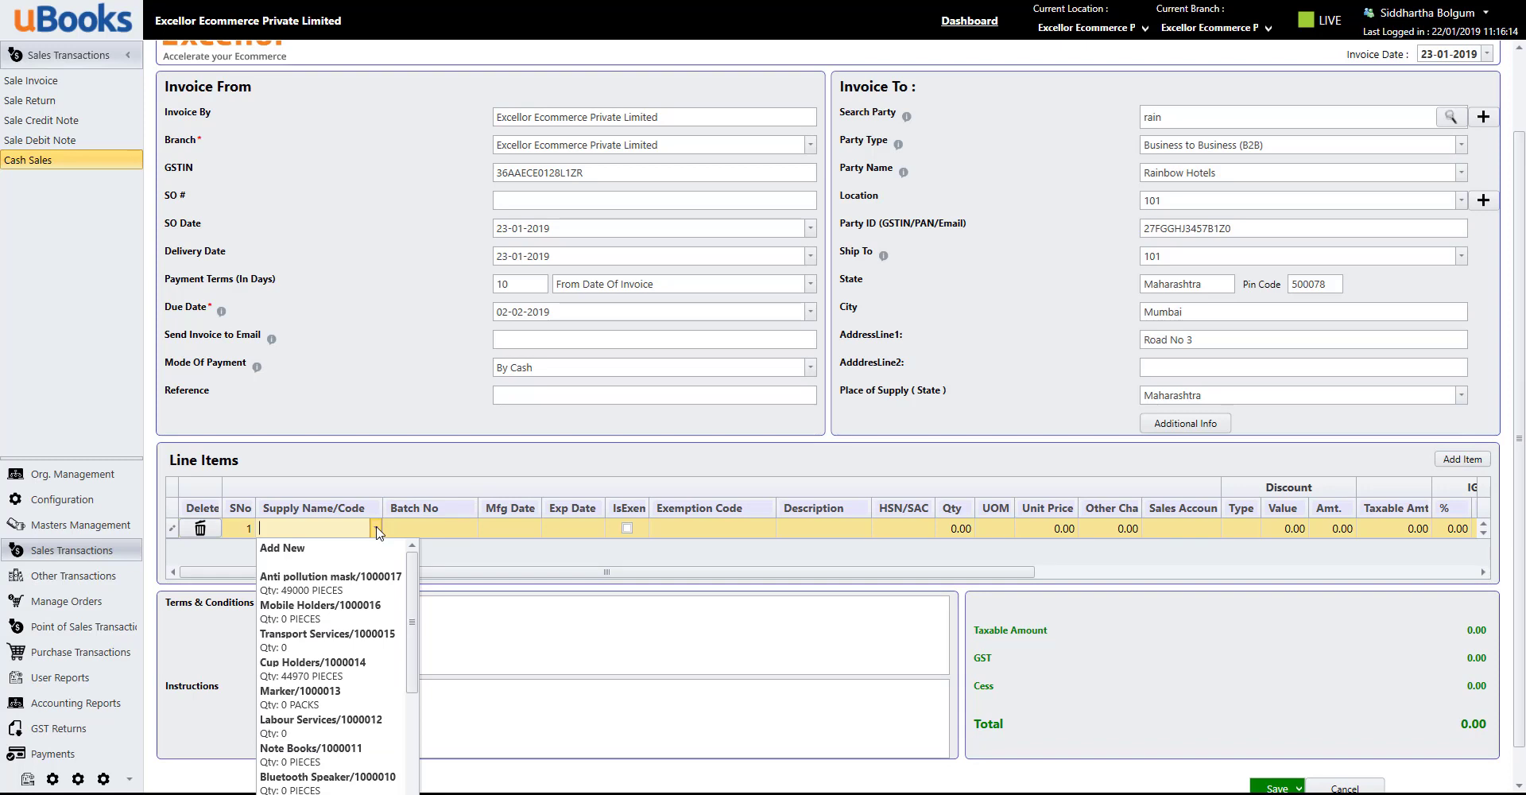
click(380, 591)
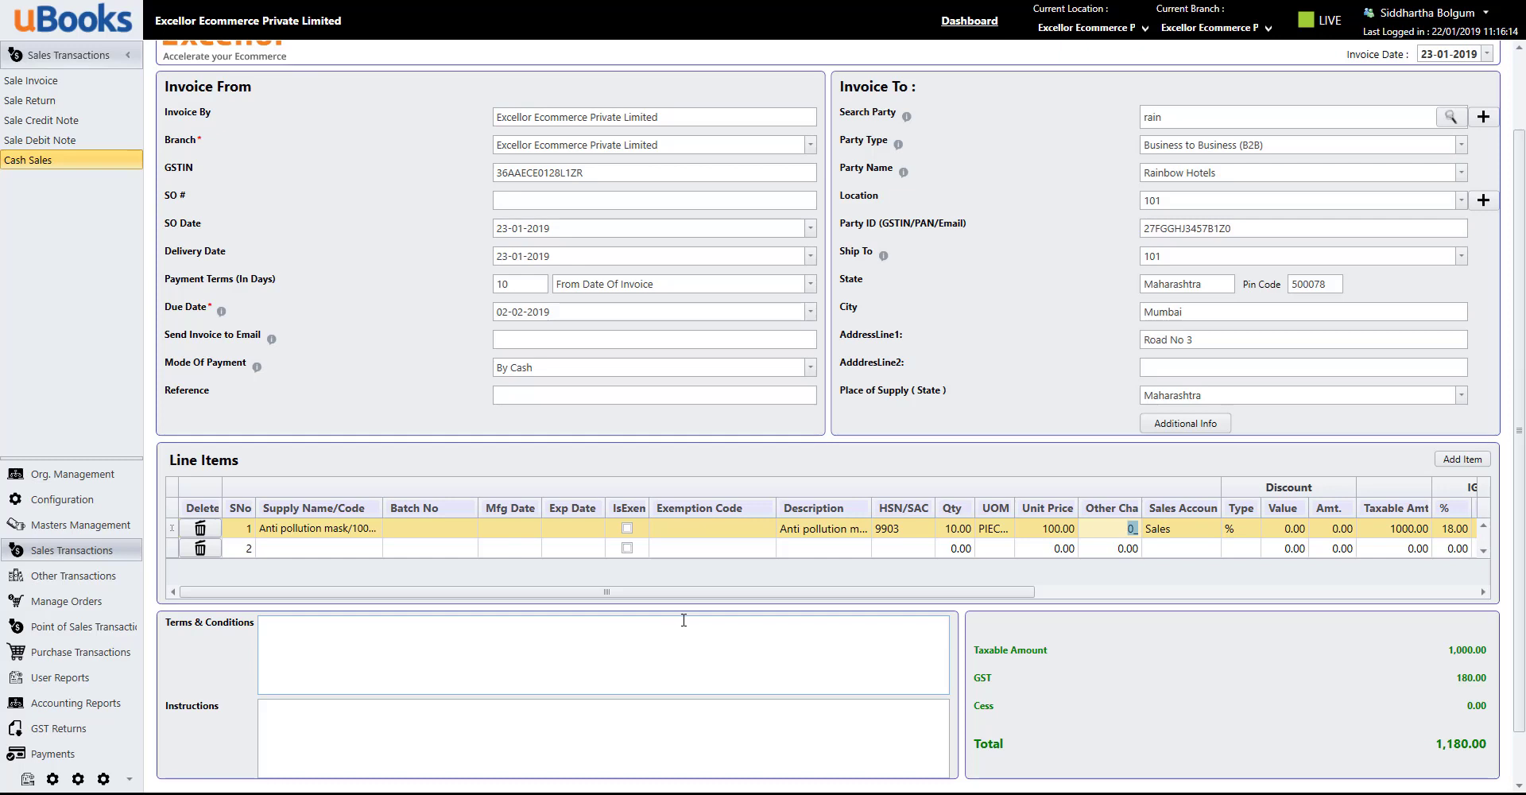
Give the Anti pollution mask line a discount of type % with the value 5
drag(885, 593, 985, 604)
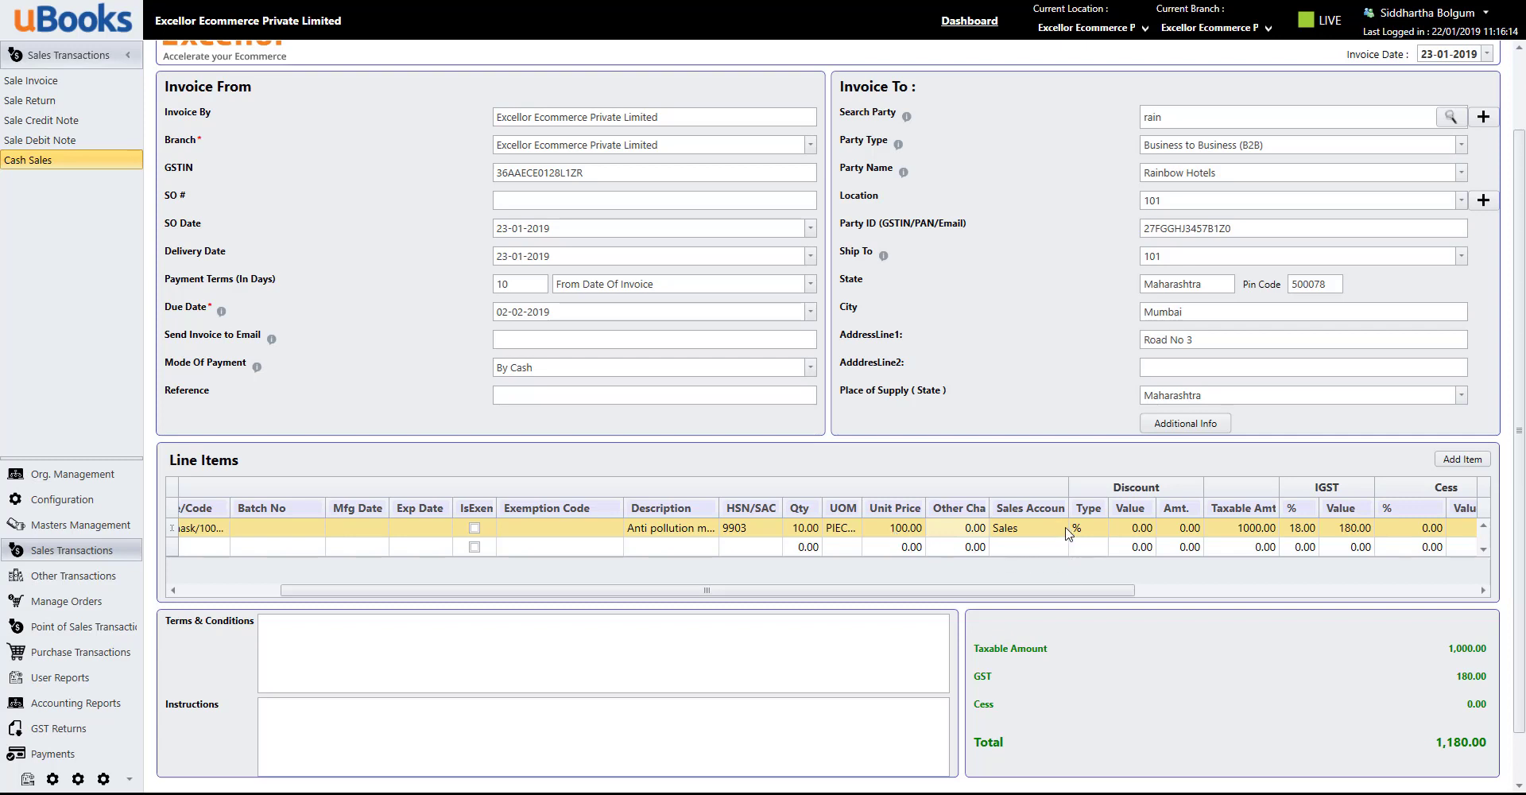
click(1145, 528)
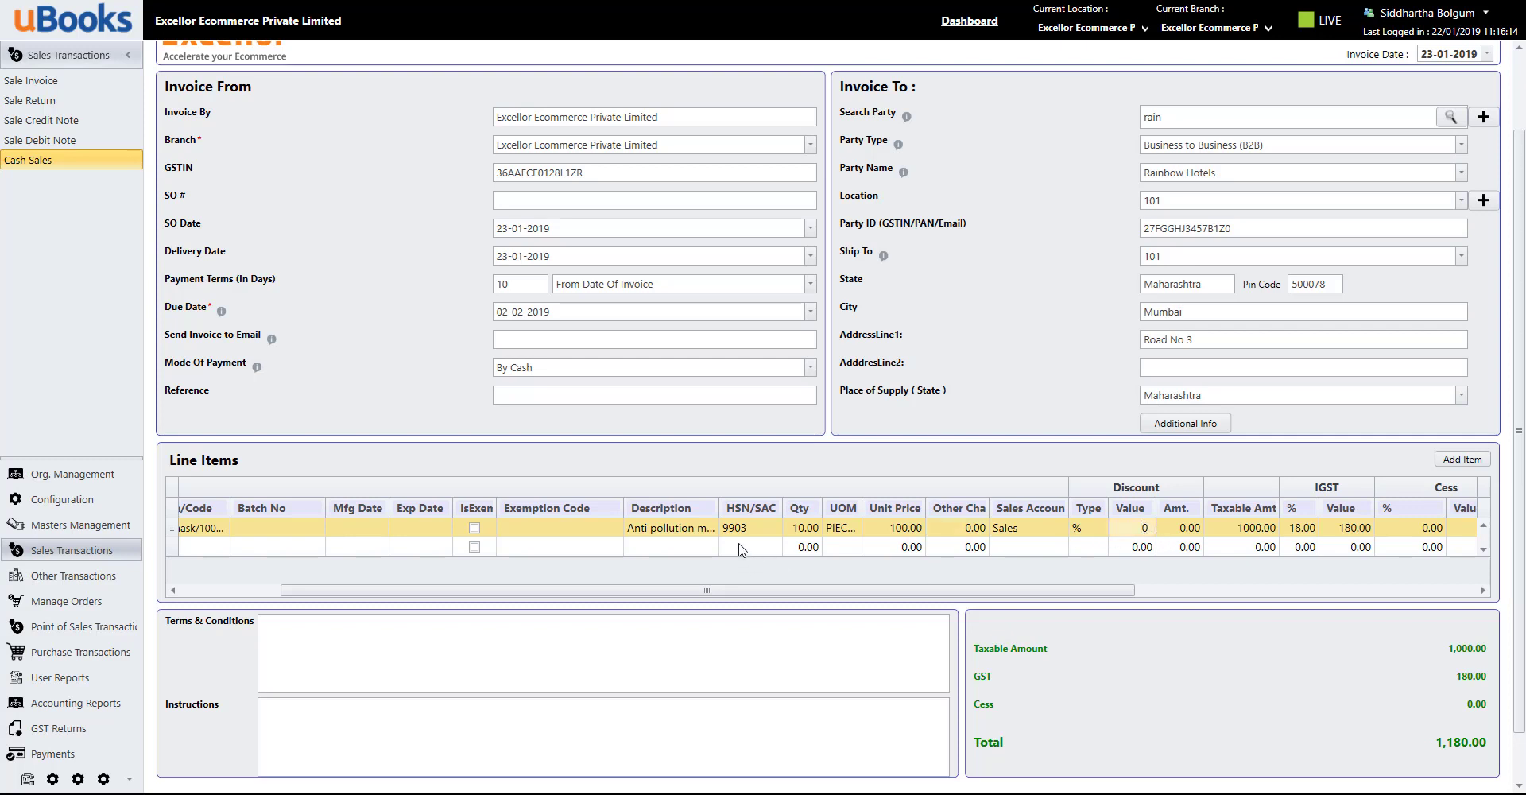
click(1100, 530)
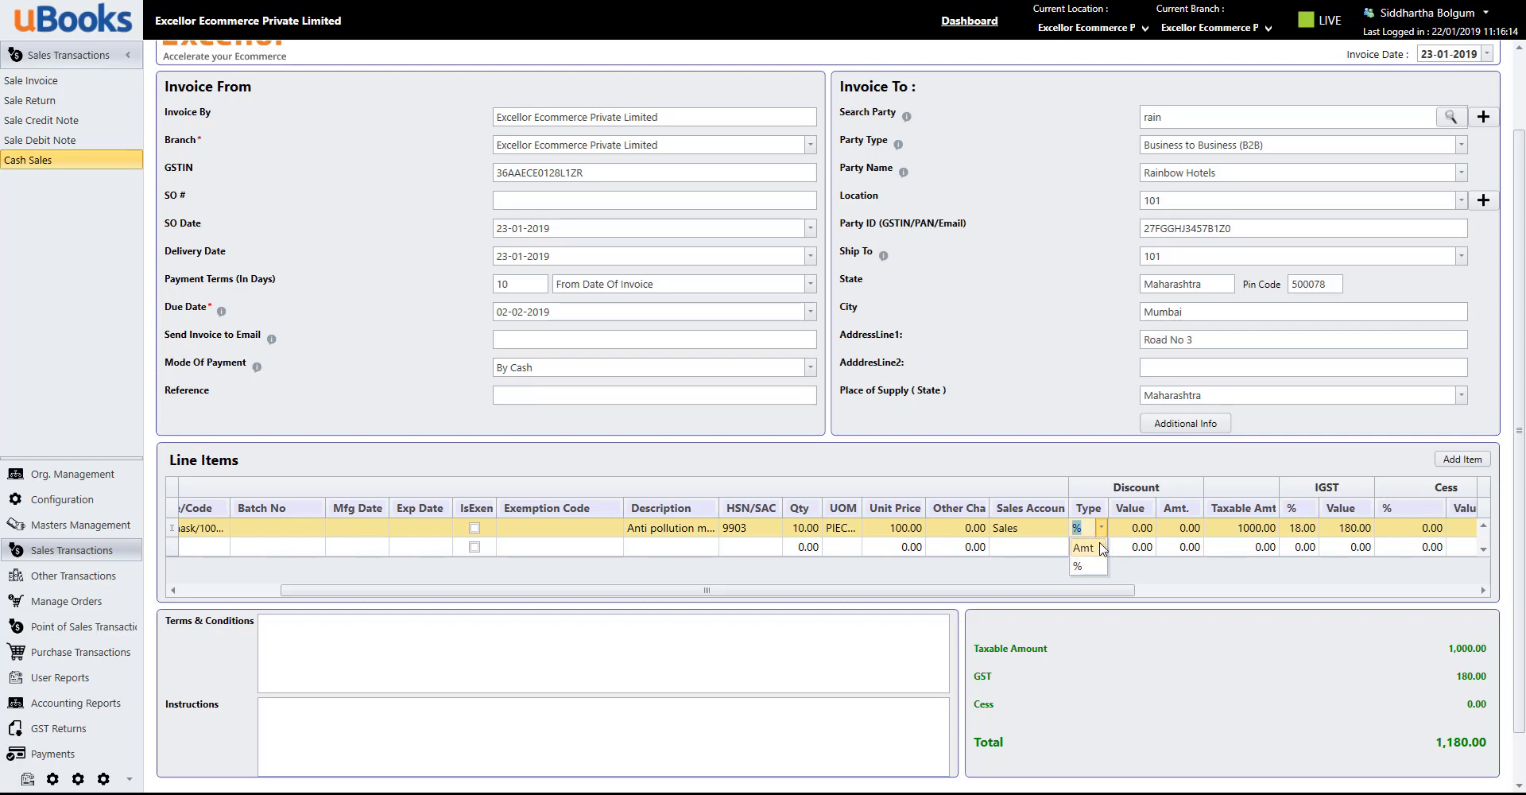
click(1089, 565)
key(Tab)
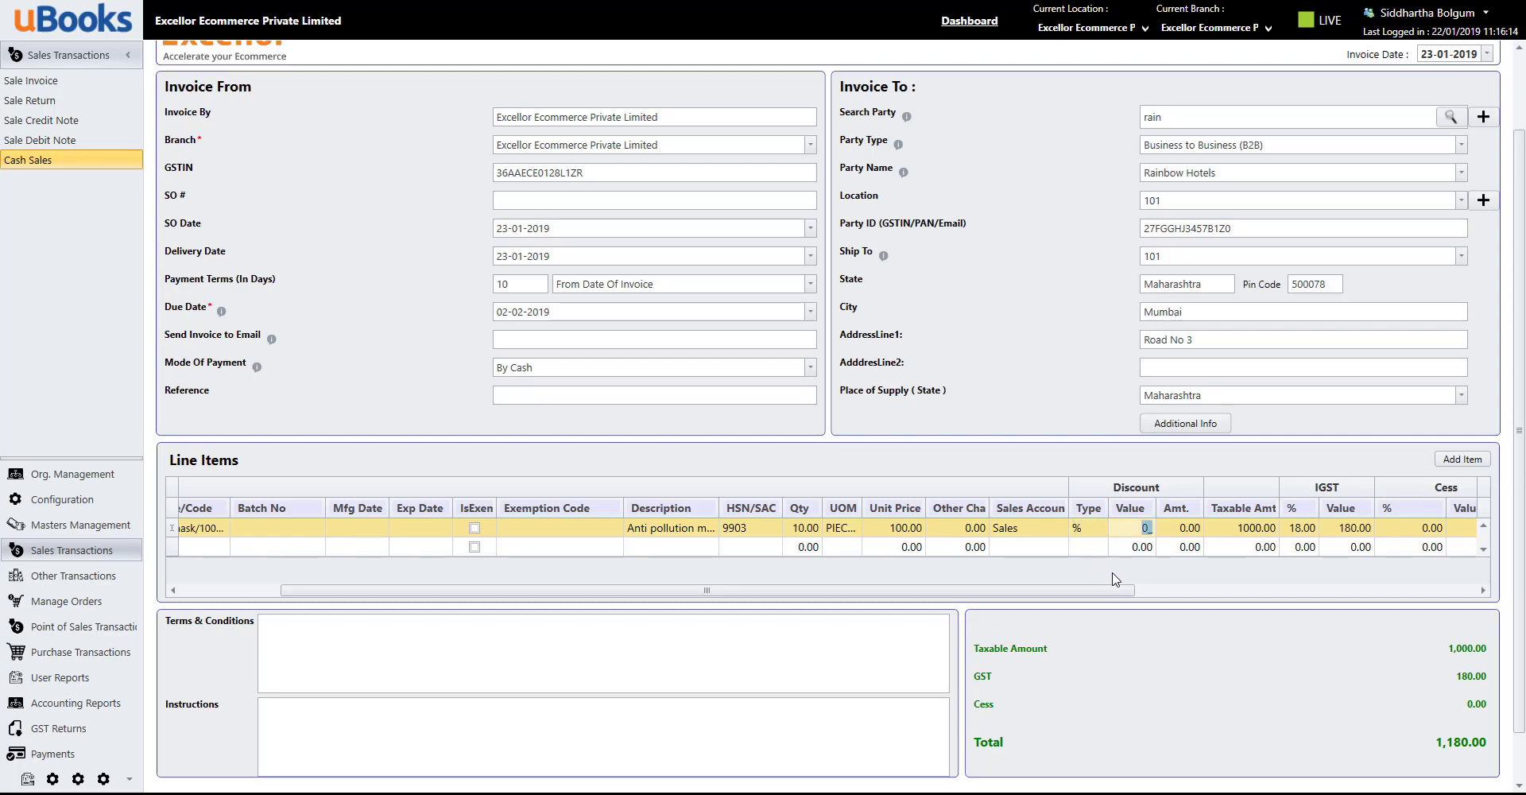
text(5)
key(Tab)
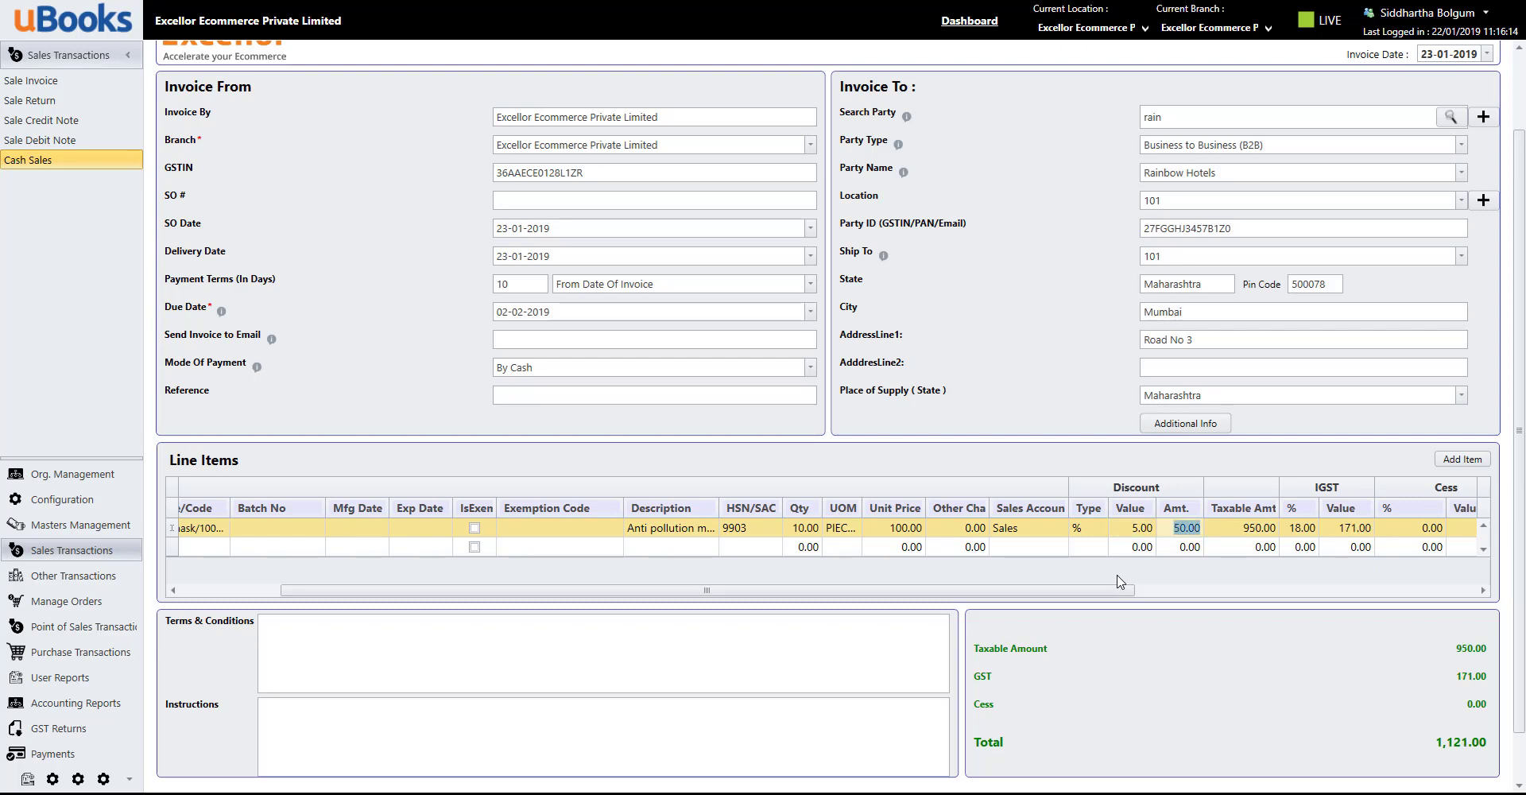
key(Tab)
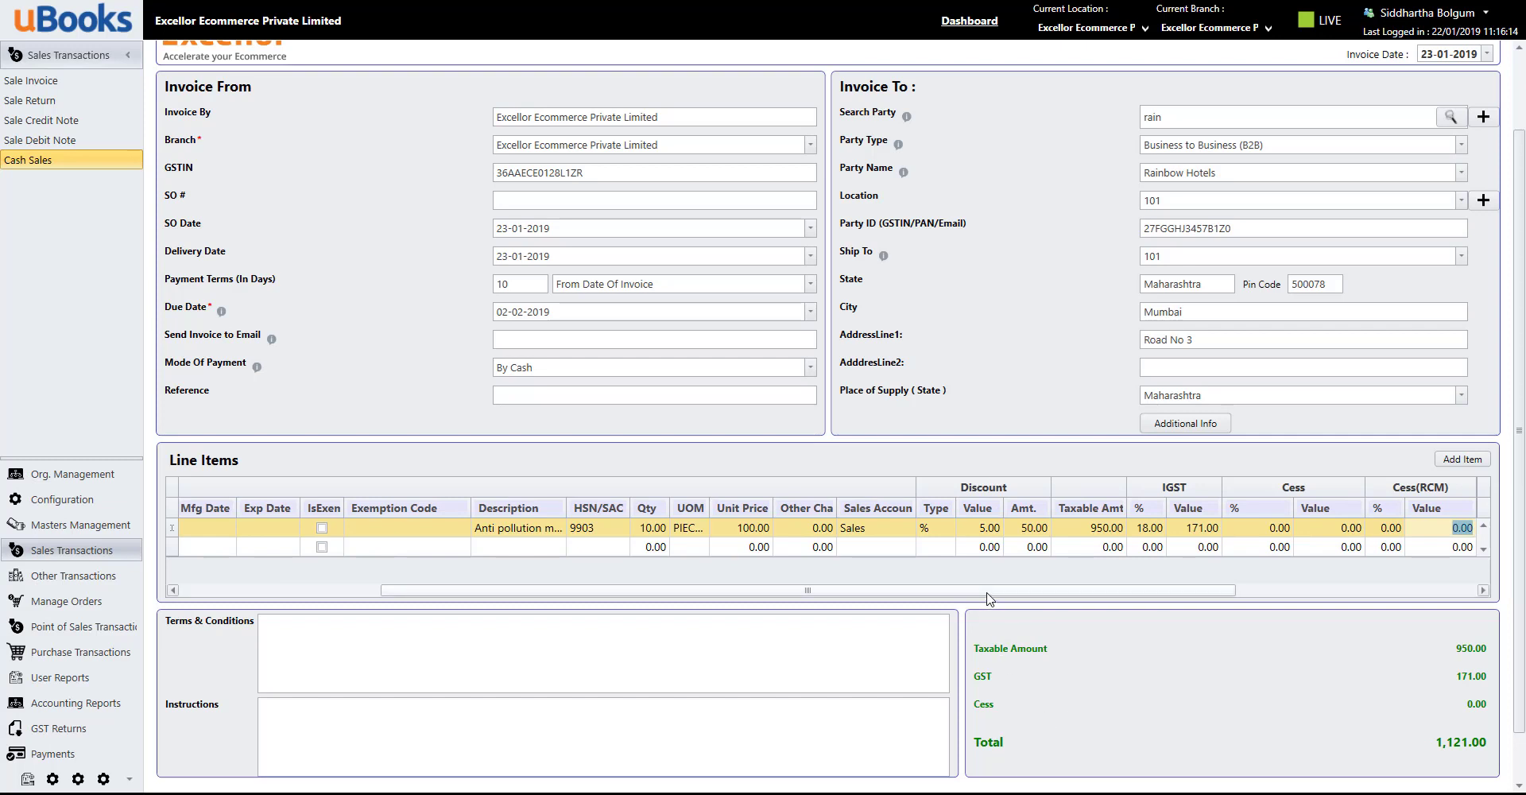
Check the line item's tax columns and open the save options for the cash sale
mouse_move(988, 590)
mouse_down()
mouse_move(972, 589)
mouse_move(1000, 598)
mouse_up()
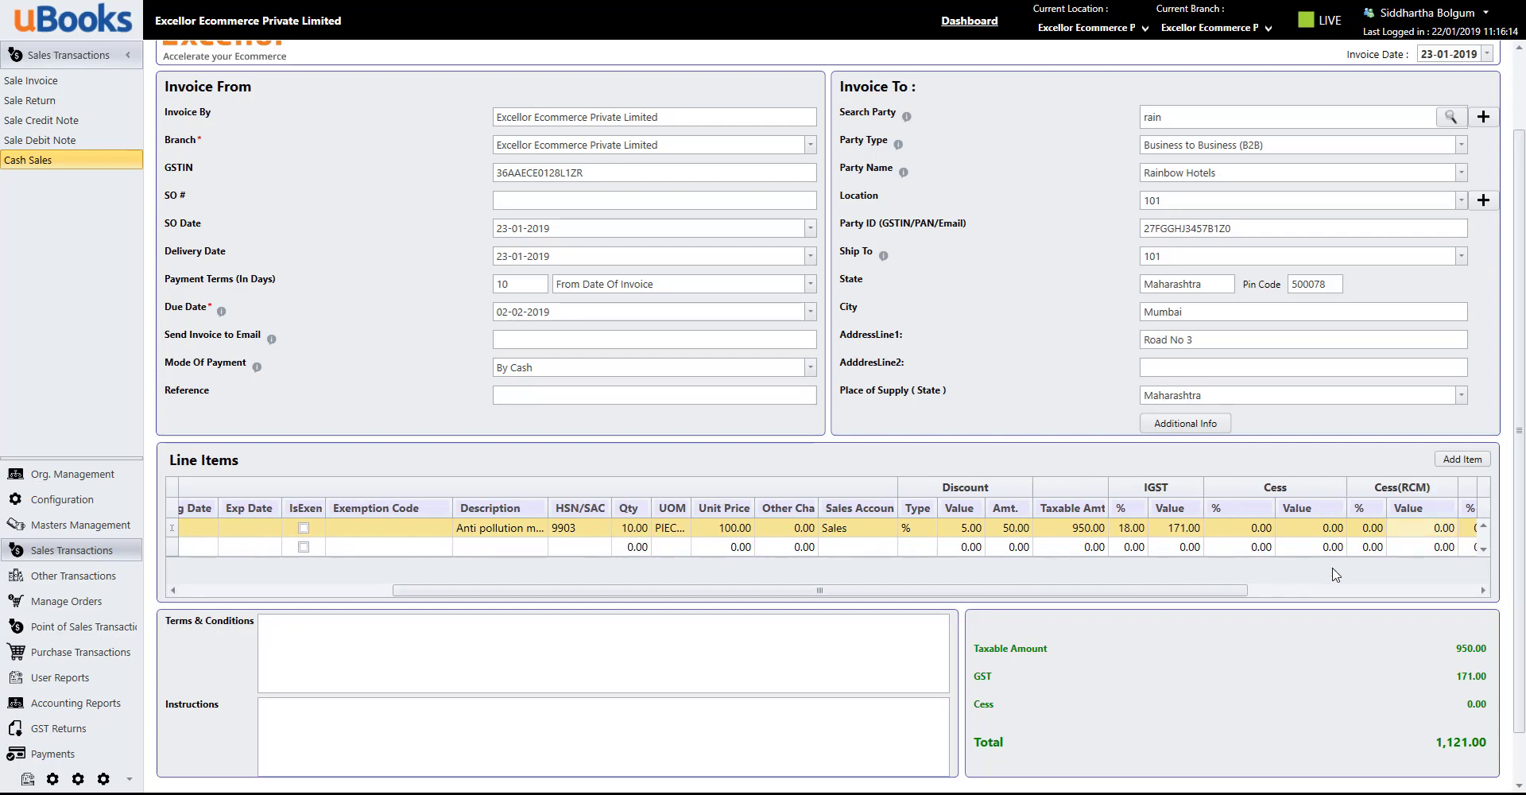
scroll(1495, 517, down, 2)
drag(813, 535, 588, 528)
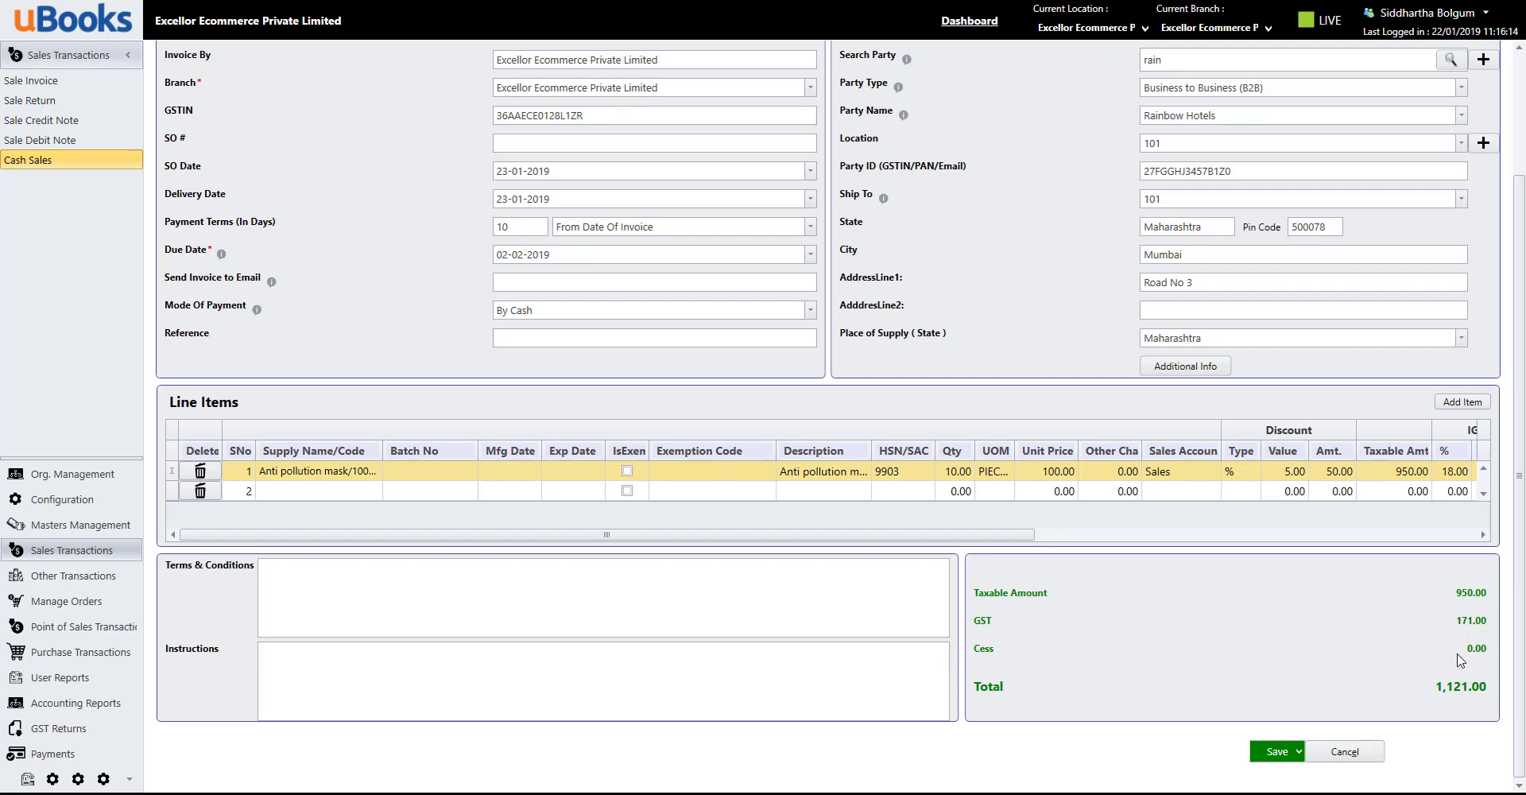
click(1291, 753)
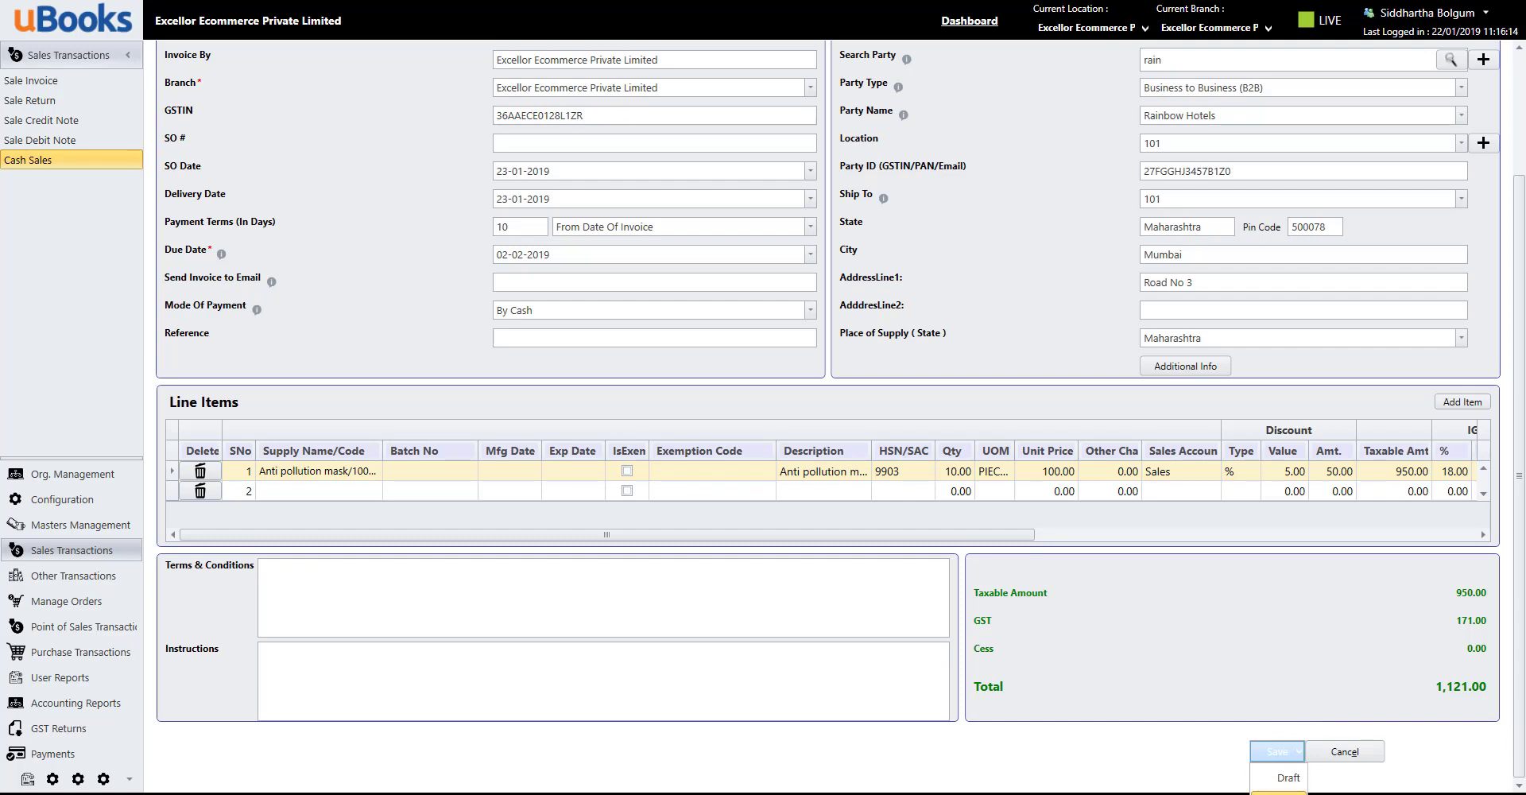